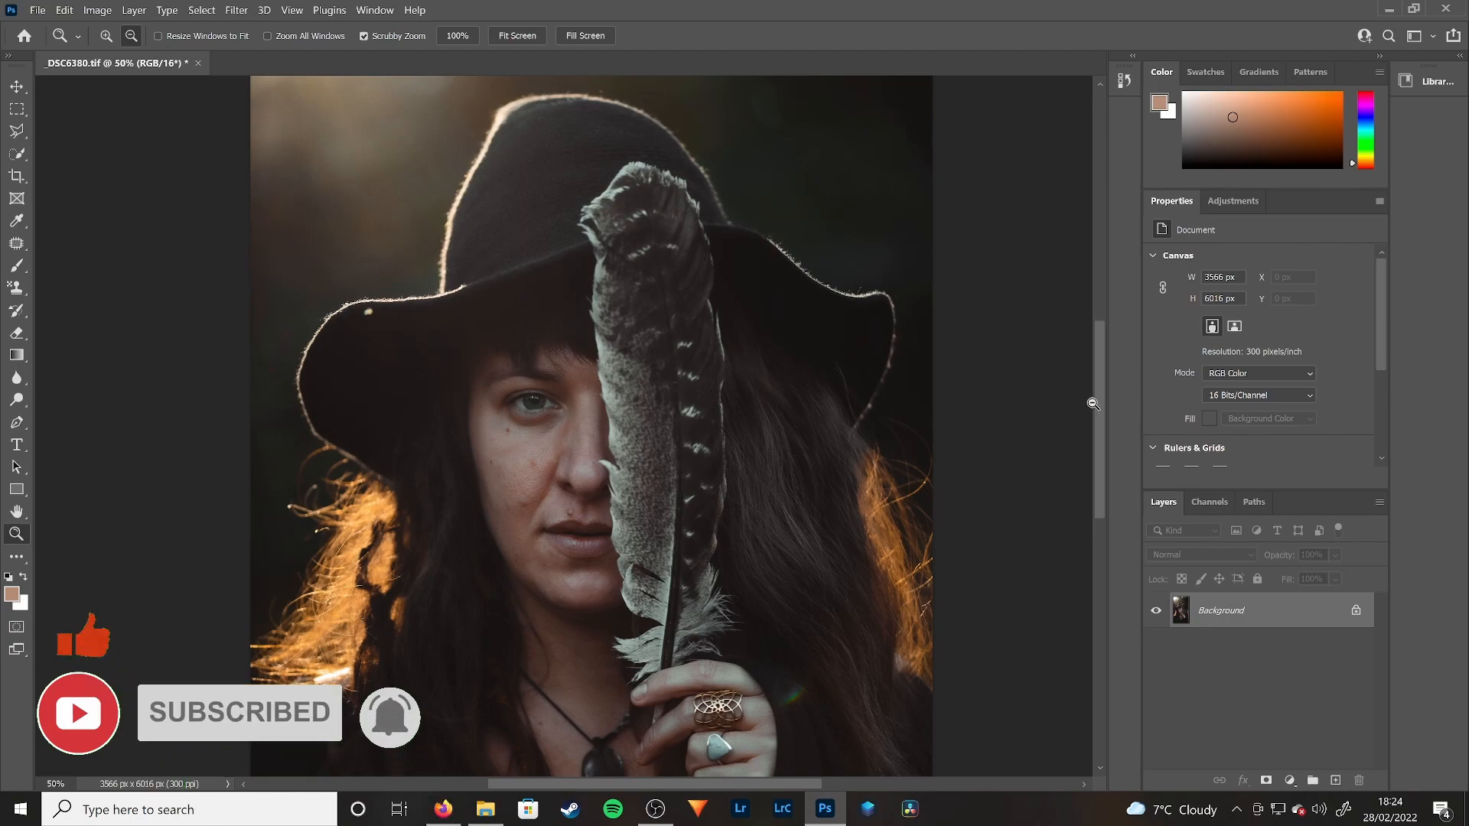
# Step: Add a Curves adjustment layer above the Background photo for brightening the woman's eye
pyautogui.scroll(-2, 1098, 421)
pyautogui.scroll(1, 1097, 421)
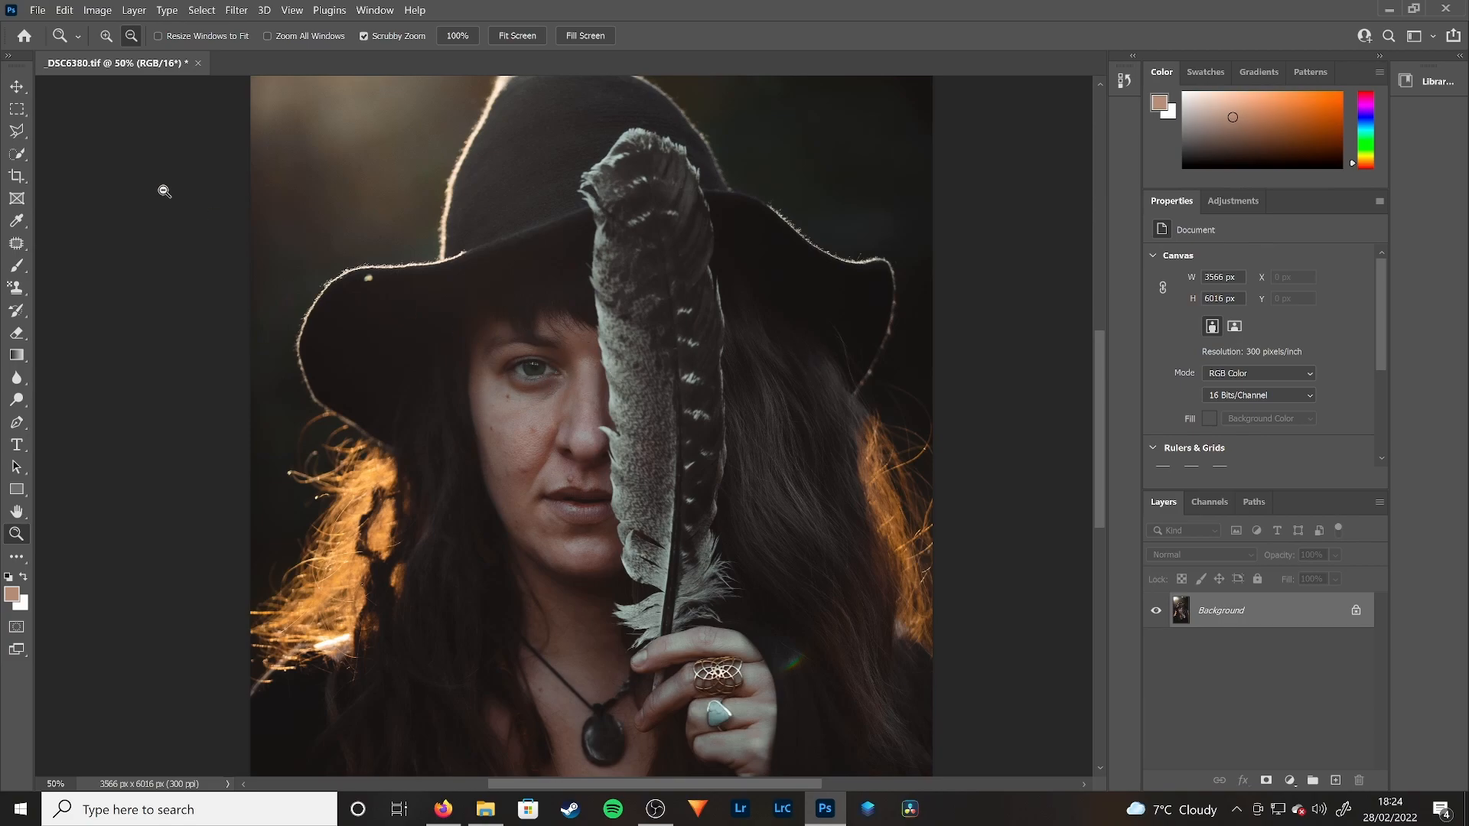
pyautogui.click(106, 35)
pyautogui.click(515, 381)
pyautogui.click(514, 381)
pyautogui.click(514, 381)
pyautogui.click(515, 381)
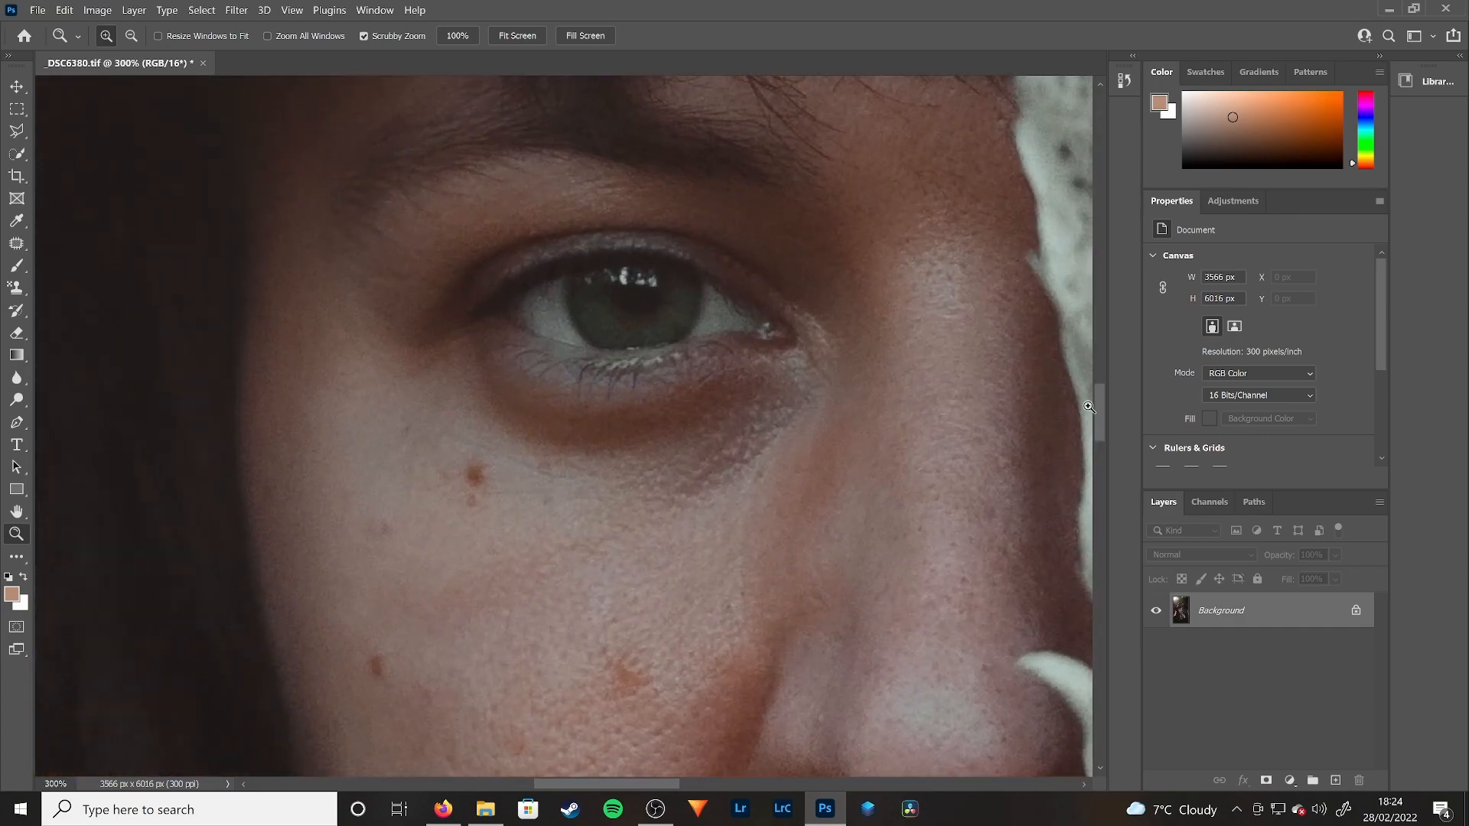
pyautogui.moveTo(1099, 411); pyautogui.dragTo(1096, 399)
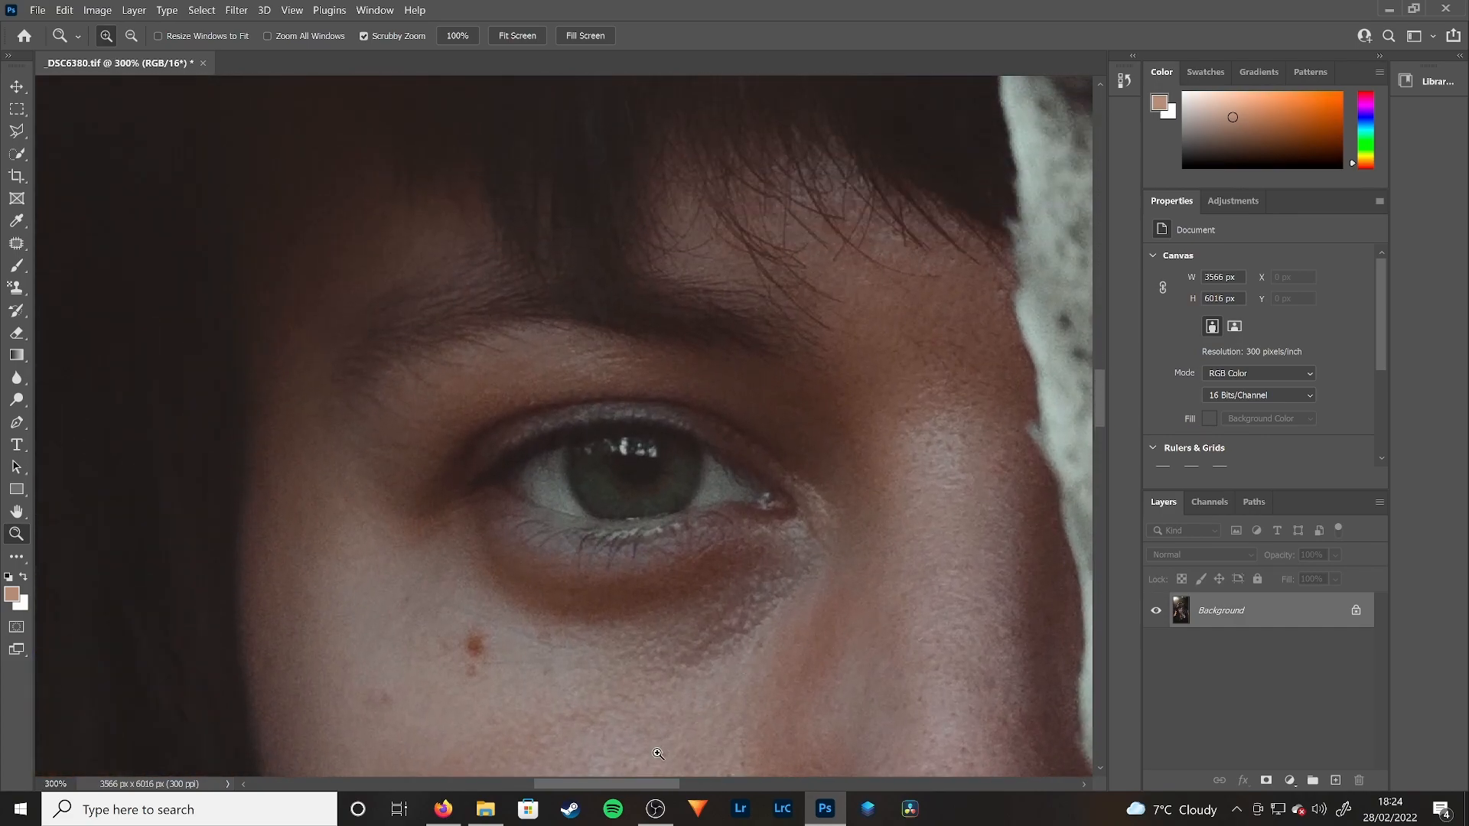
pyautogui.moveTo(641, 786); pyautogui.dragTo(648, 786)
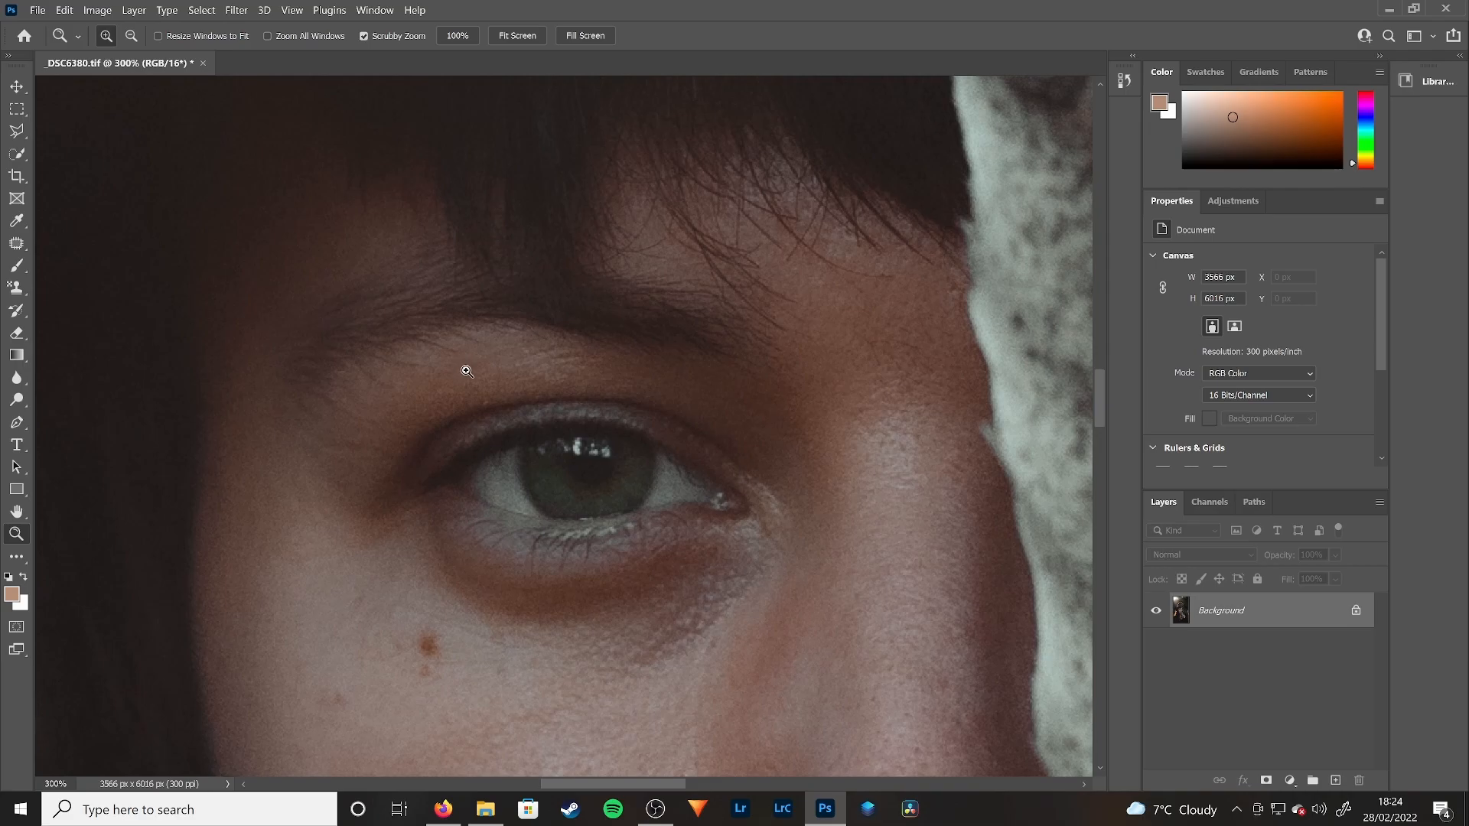
pyautogui.click(504, 427)
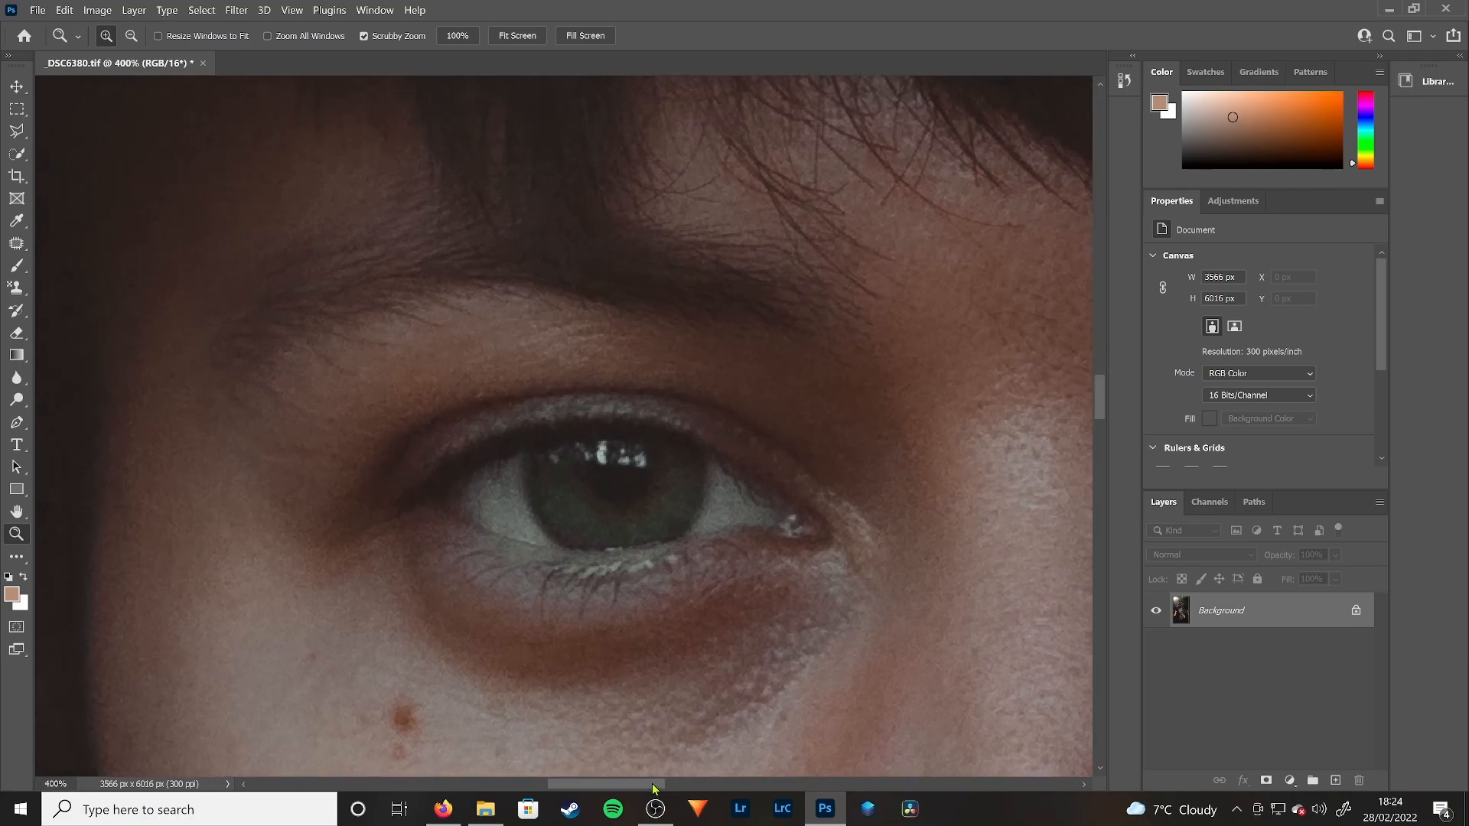
pyautogui.moveTo(655, 785); pyautogui.dragTo(660, 785)
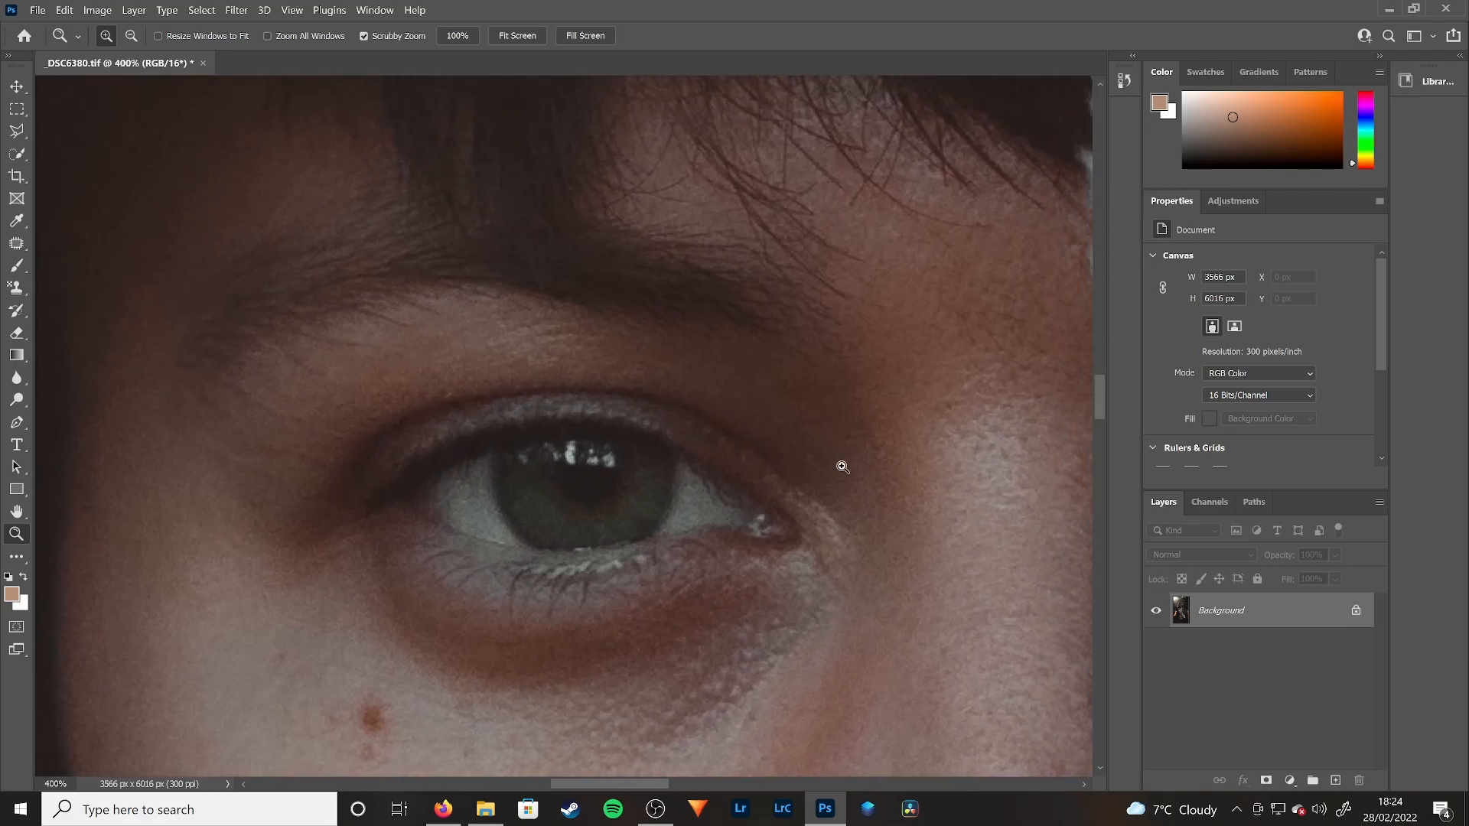
pyautogui.click(1290, 781)
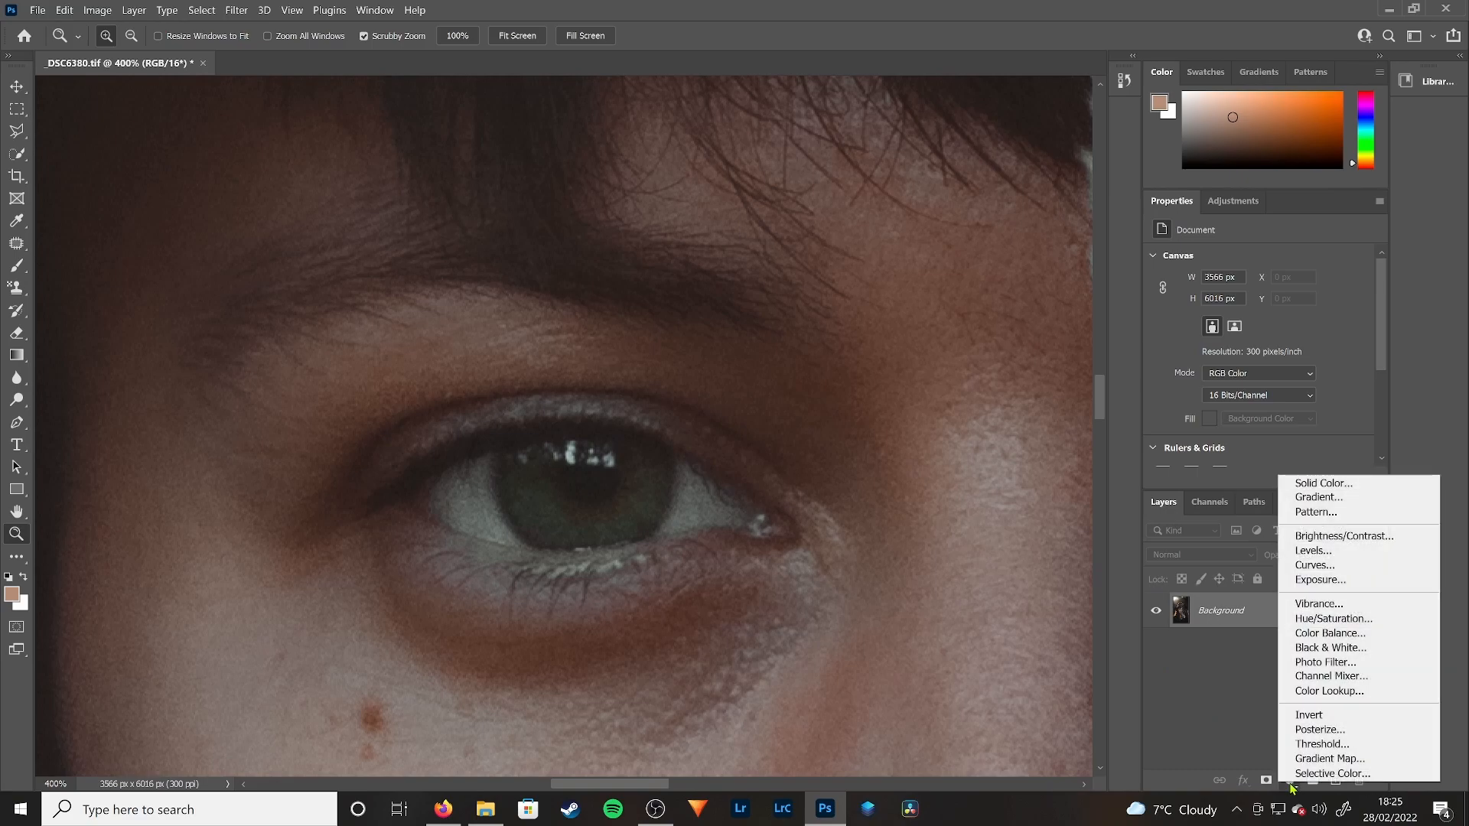
pyautogui.click(1315, 570)
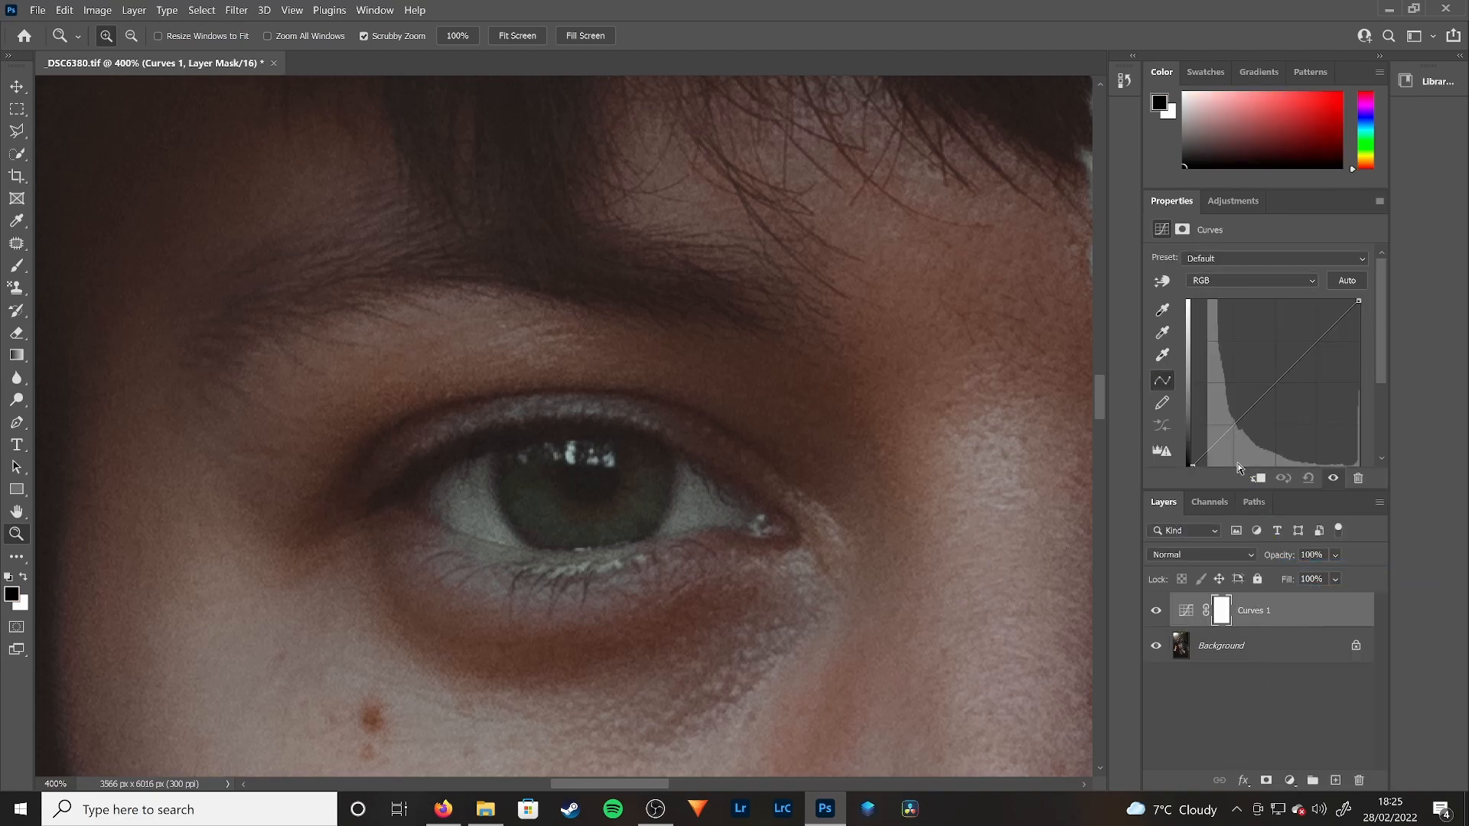
# Step: Raise the curve's midpoint to brighten the image strongly, and invert the Curves layer's mask to black
pyautogui.click(1272, 388)
pyautogui.moveTo(1273, 388); pyautogui.dragTo(1255, 342)
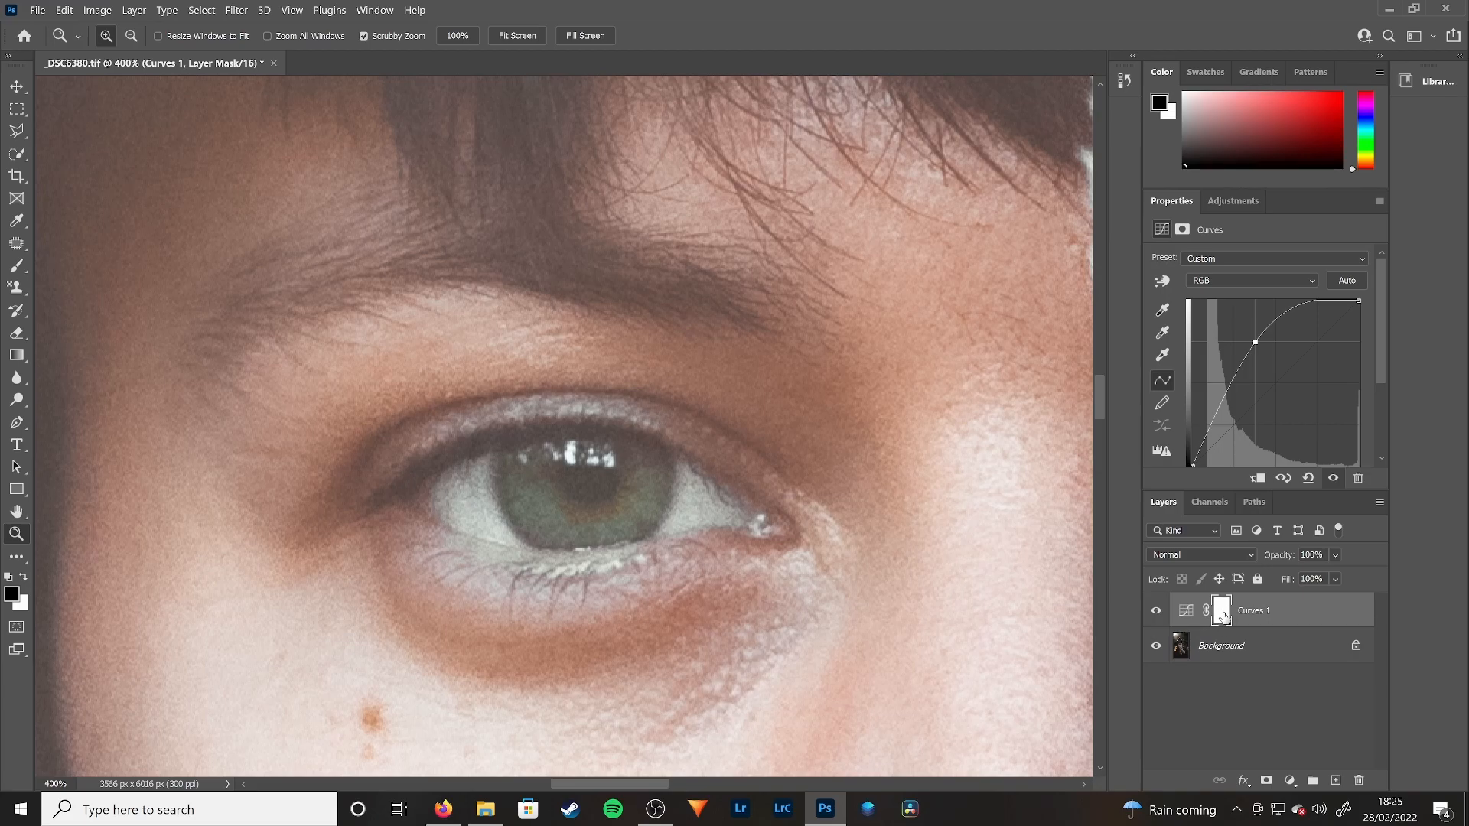
pyautogui.hotkey('ctrl', 'i')
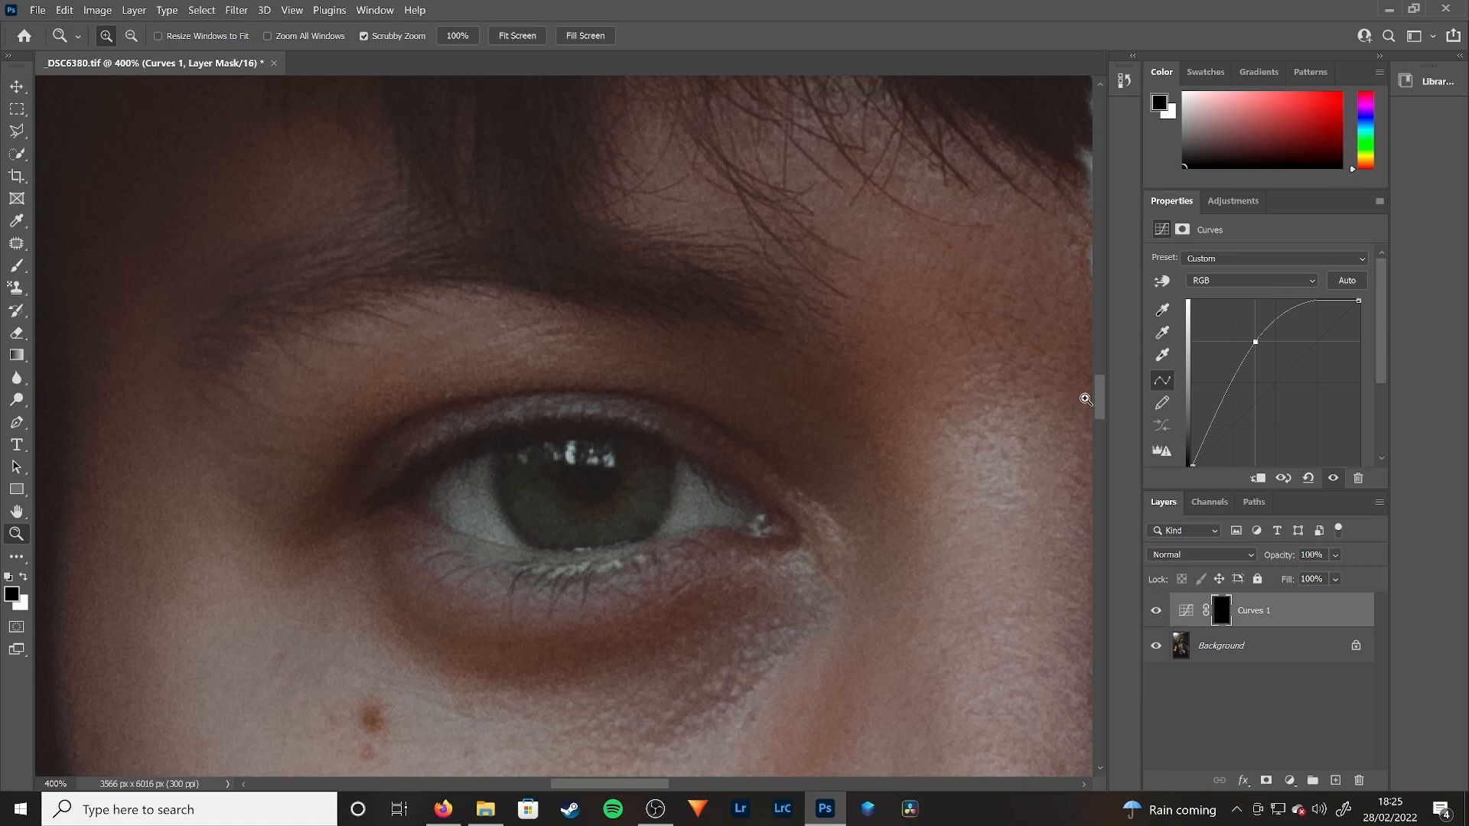
# Step: Paint fine white radial strokes over the iris on the Curves mask with a 4 px Soft Round brush at 10% flow
pyautogui.scroll(-1, 1098, 408)
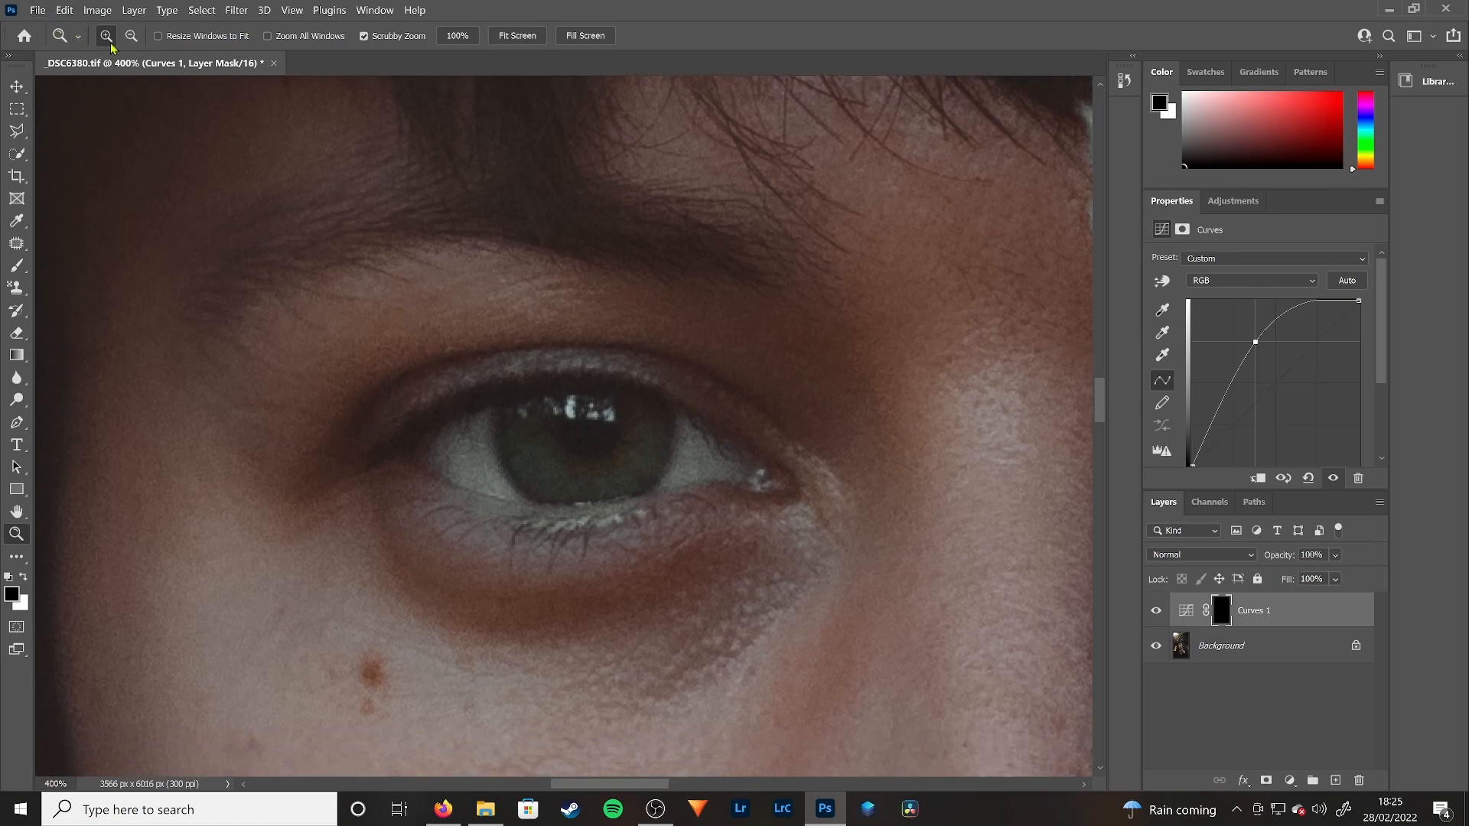
pyautogui.click(520, 412)
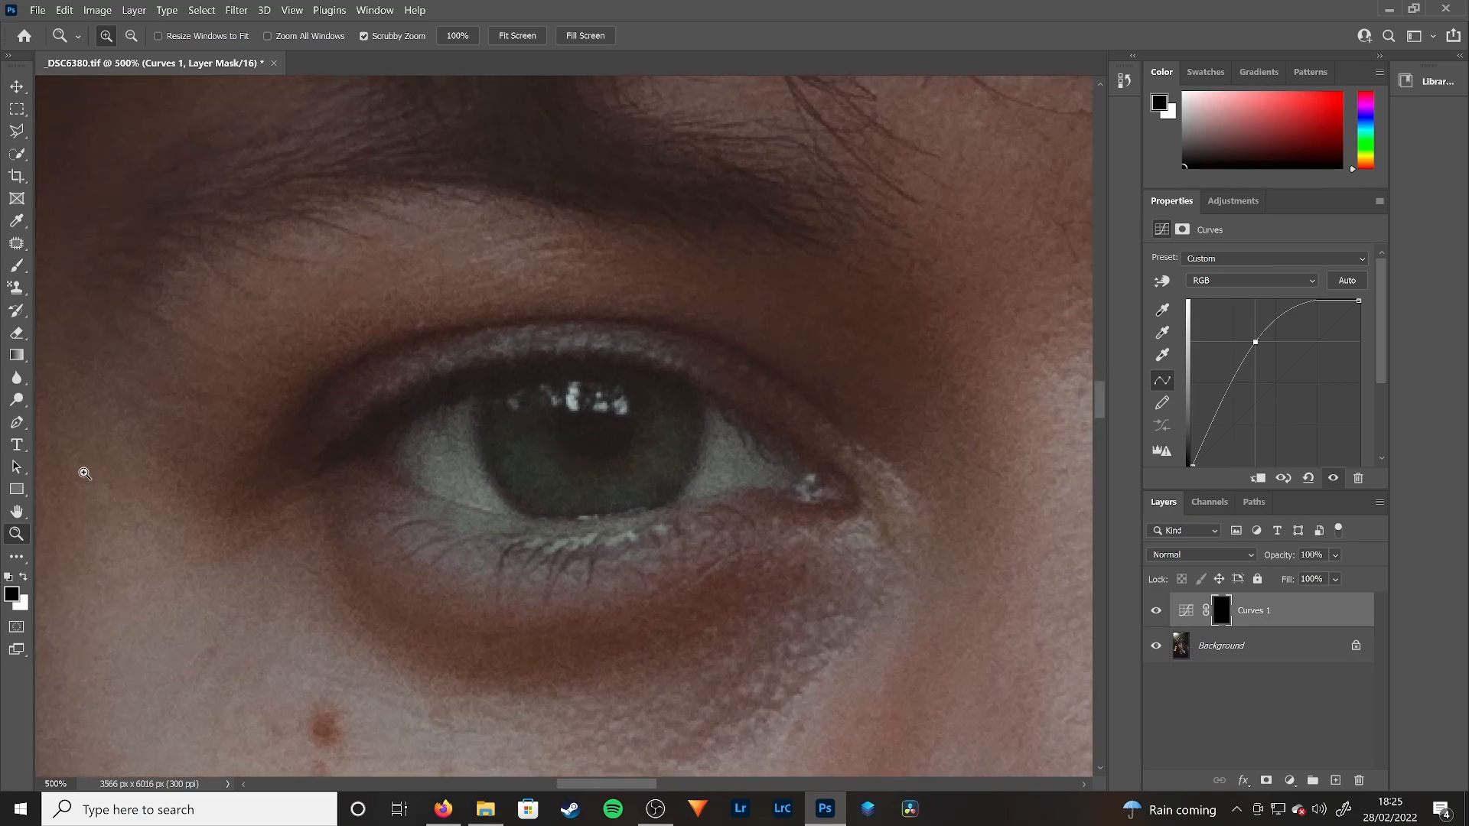
pyautogui.click(16, 265)
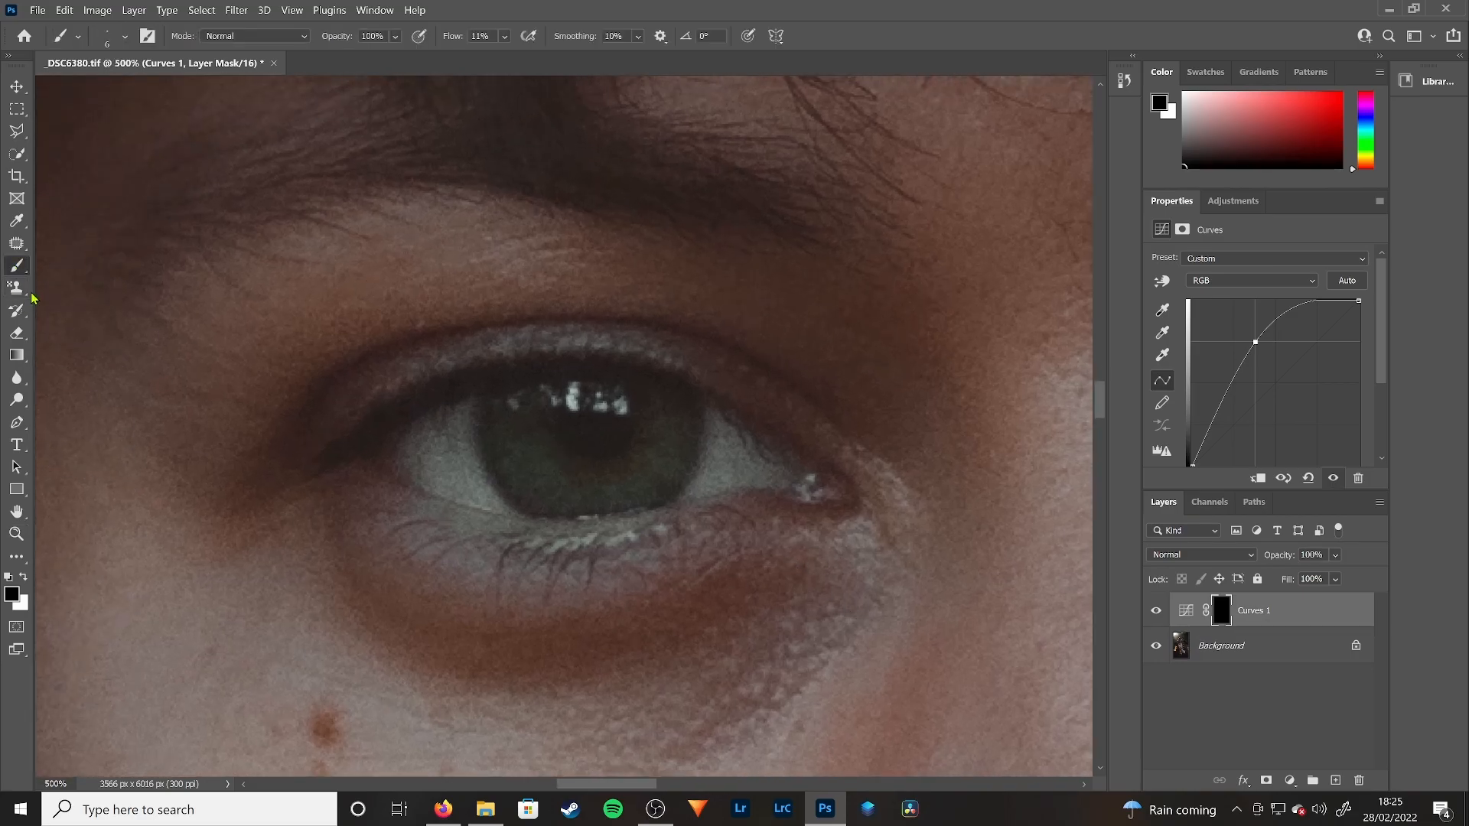
pyautogui.click(125, 36)
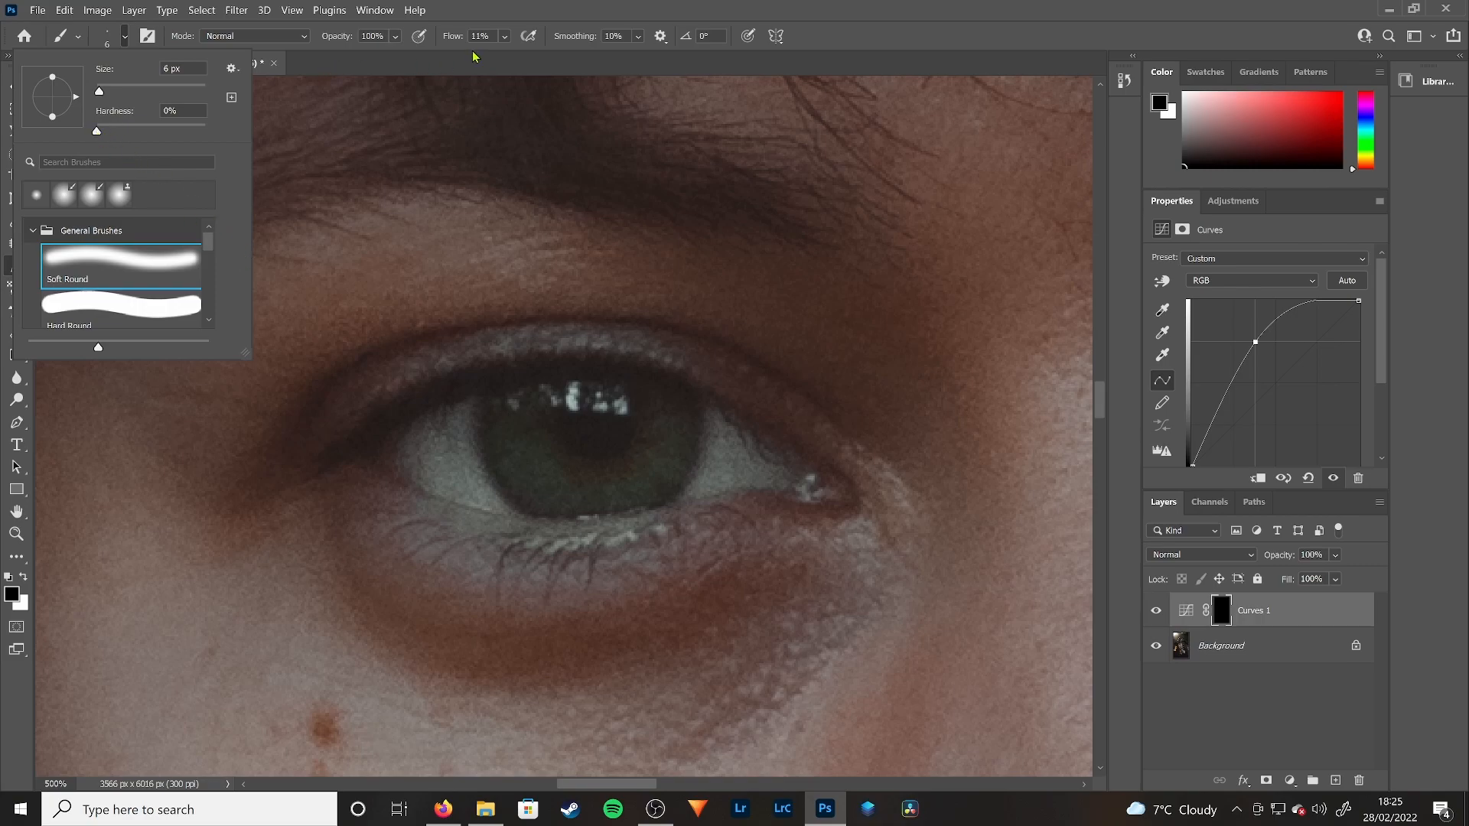
pyautogui.click(505, 44)
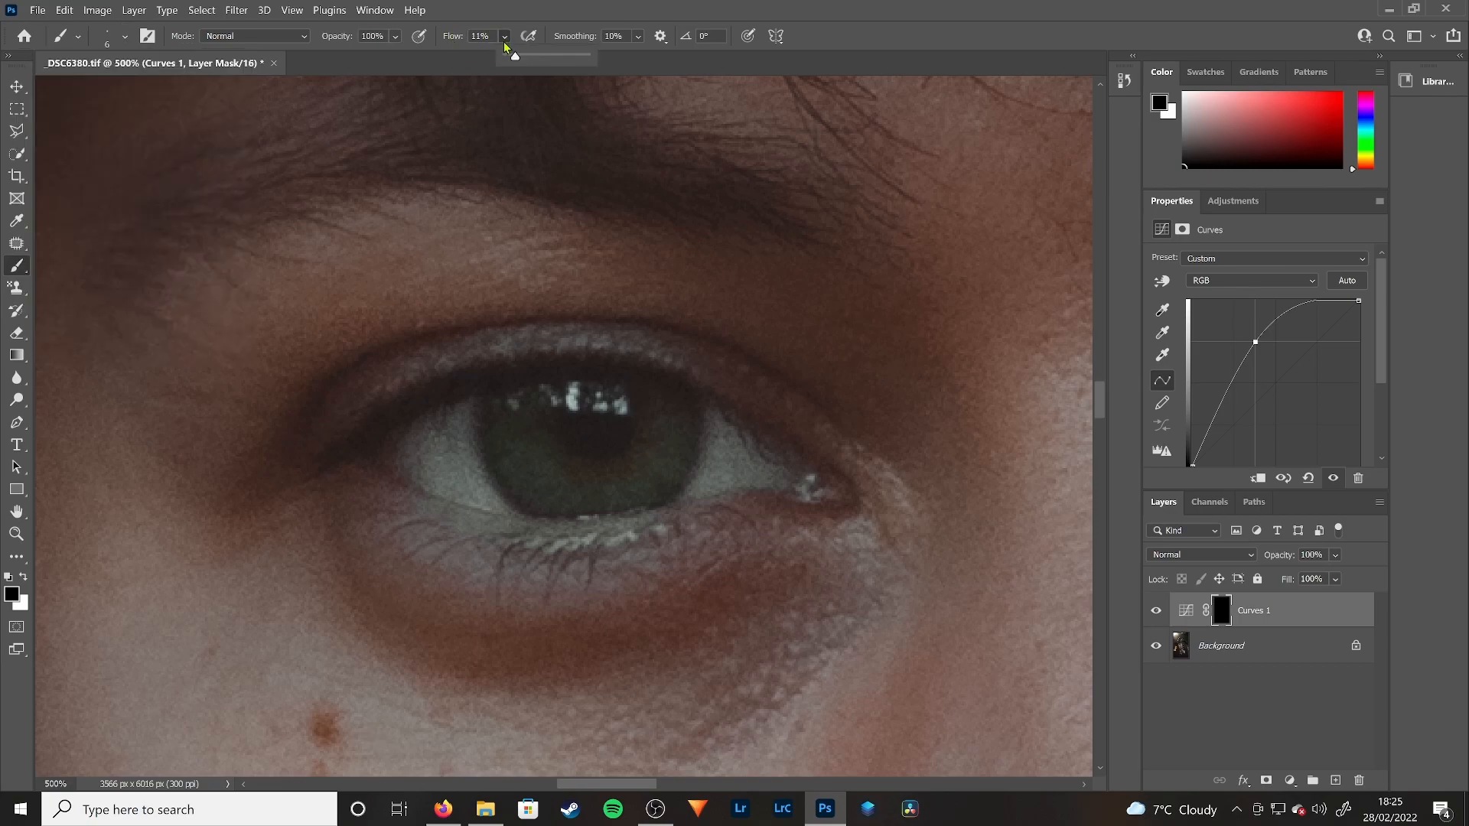
pyautogui.moveTo(515, 60); pyautogui.dragTo(514, 59)
pyautogui.click(126, 37)
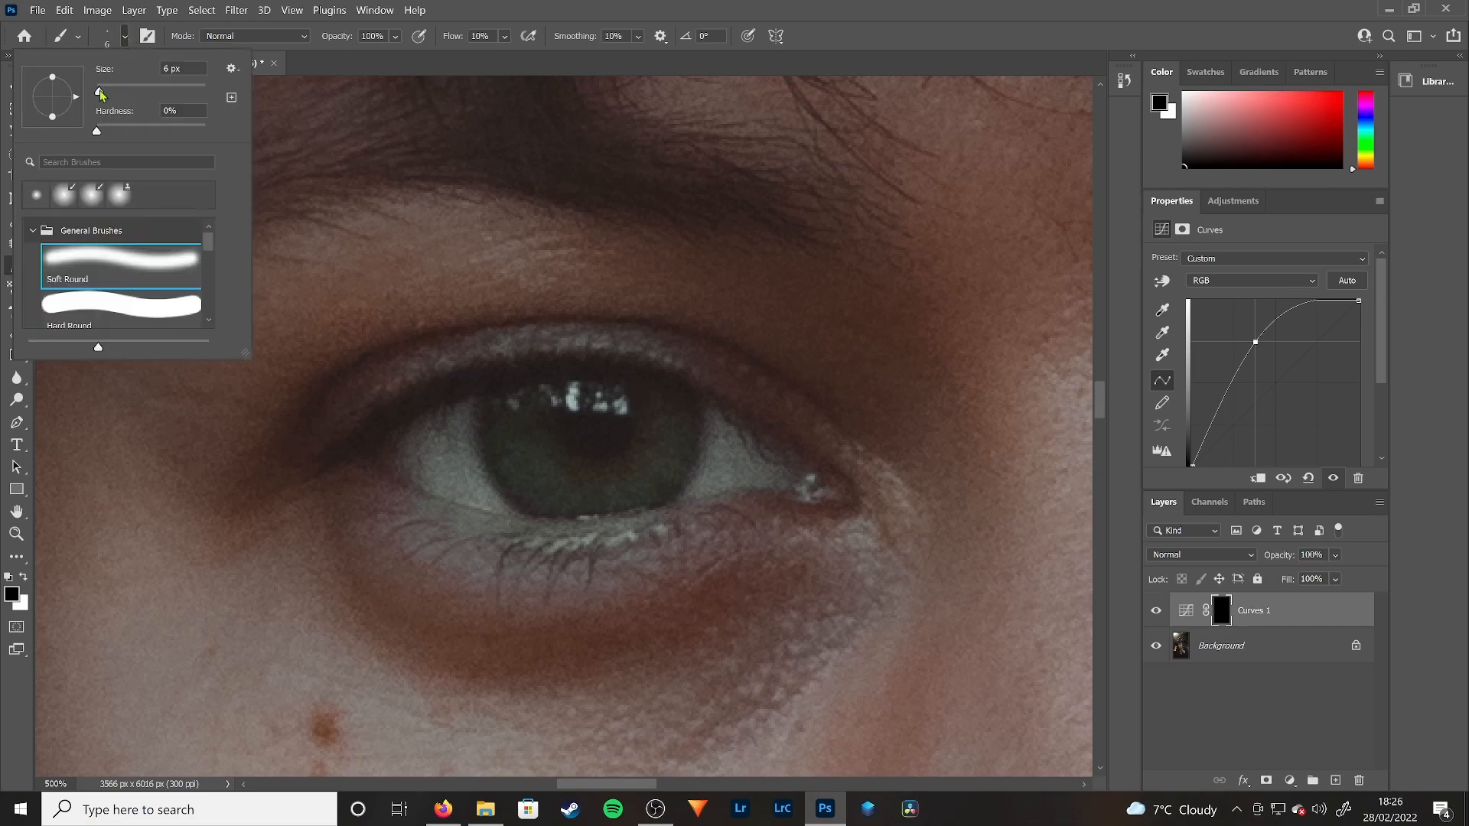
pyautogui.moveTo(99, 92); pyautogui.dragTo(97, 92)
pyautogui.click(126, 43)
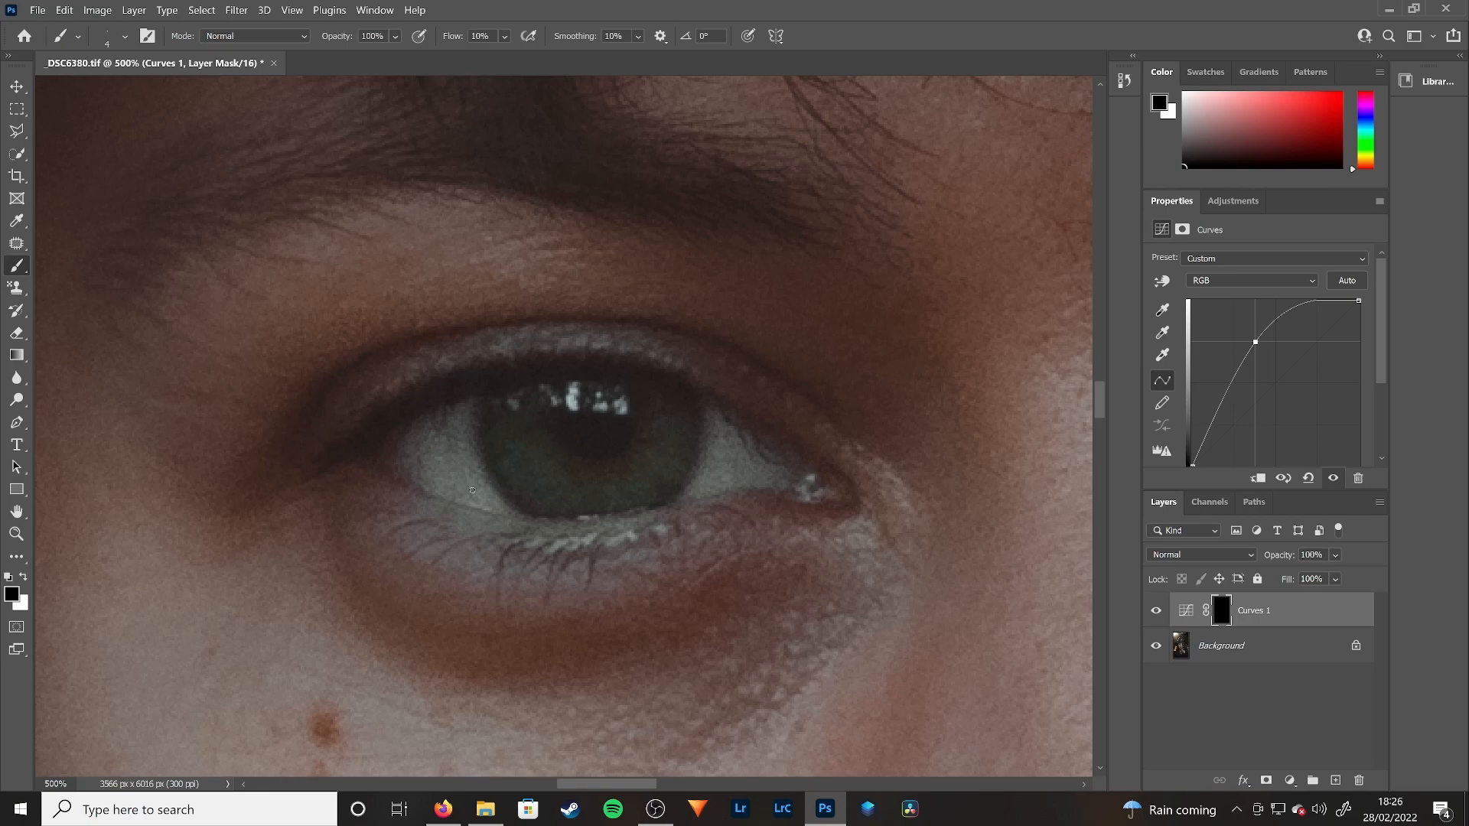
pyautogui.click(25, 579)
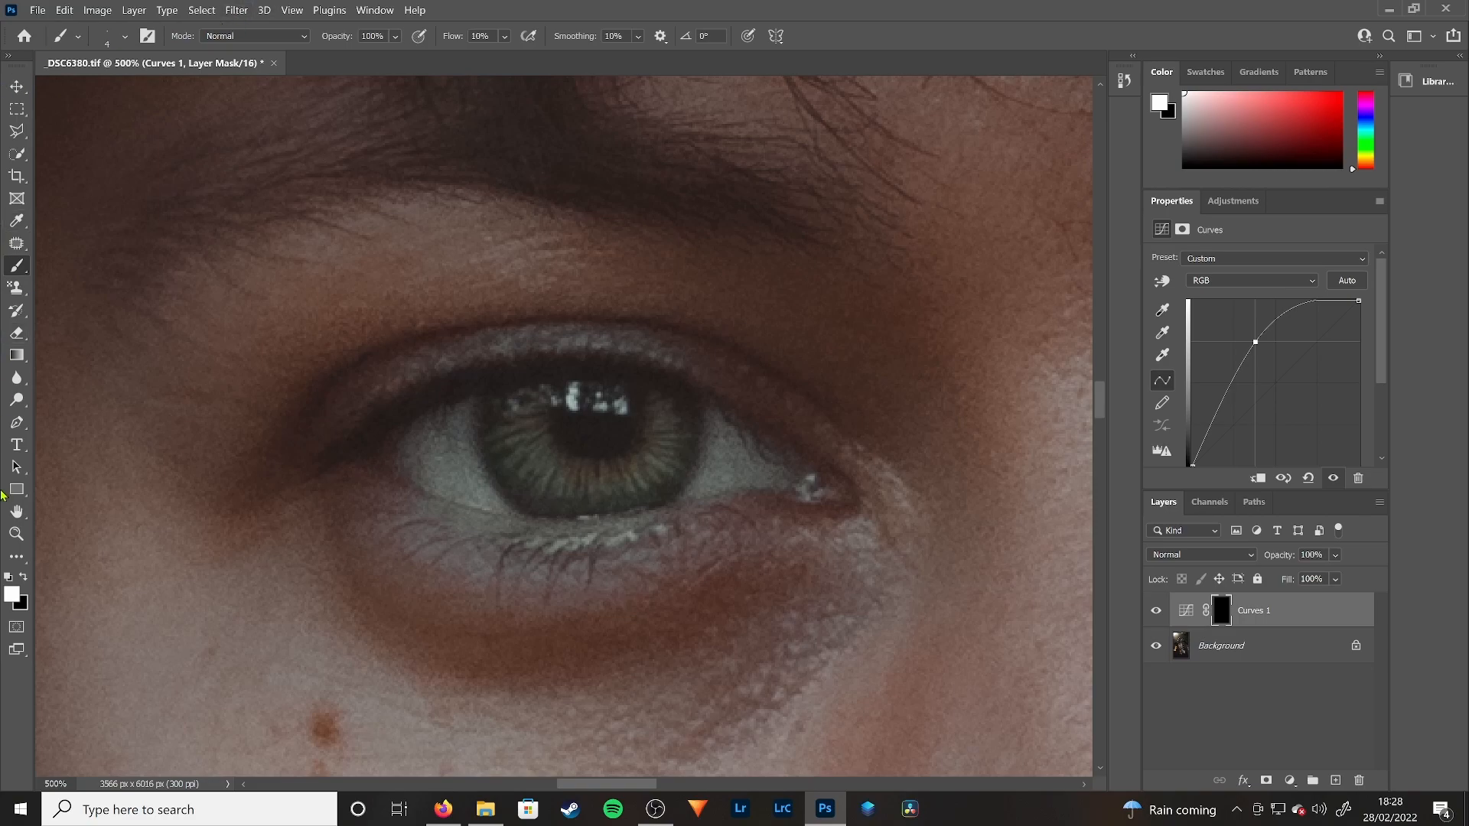
# Step: Compare the portrait with and without the Curves layer to judge the iris brightening at normal viewing size
pyautogui.click(16, 534)
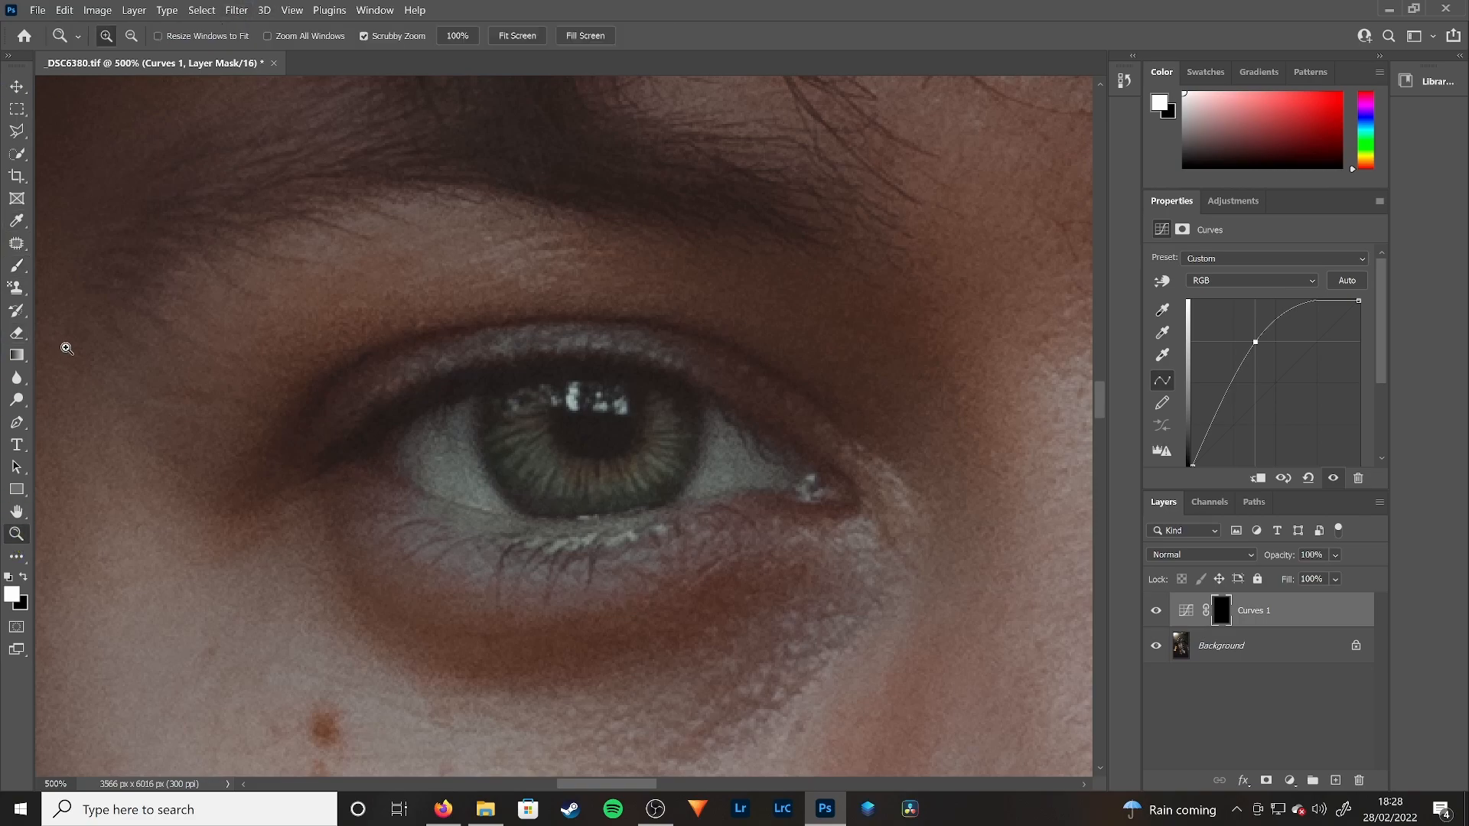
pyautogui.click(131, 36)
pyautogui.click(418, 390)
pyautogui.click(418, 390)
pyautogui.click(418, 391)
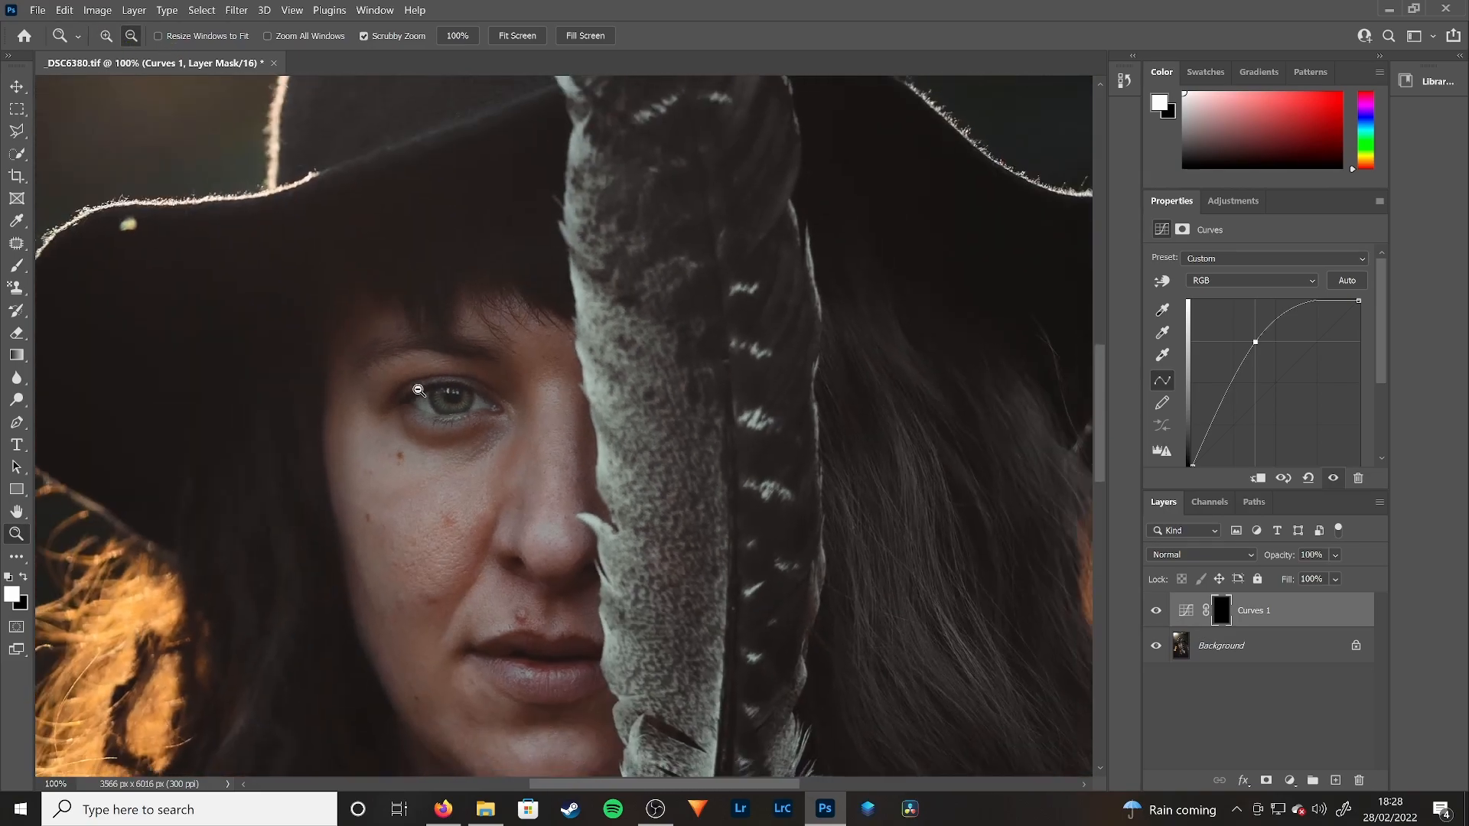
pyautogui.click(480, 474)
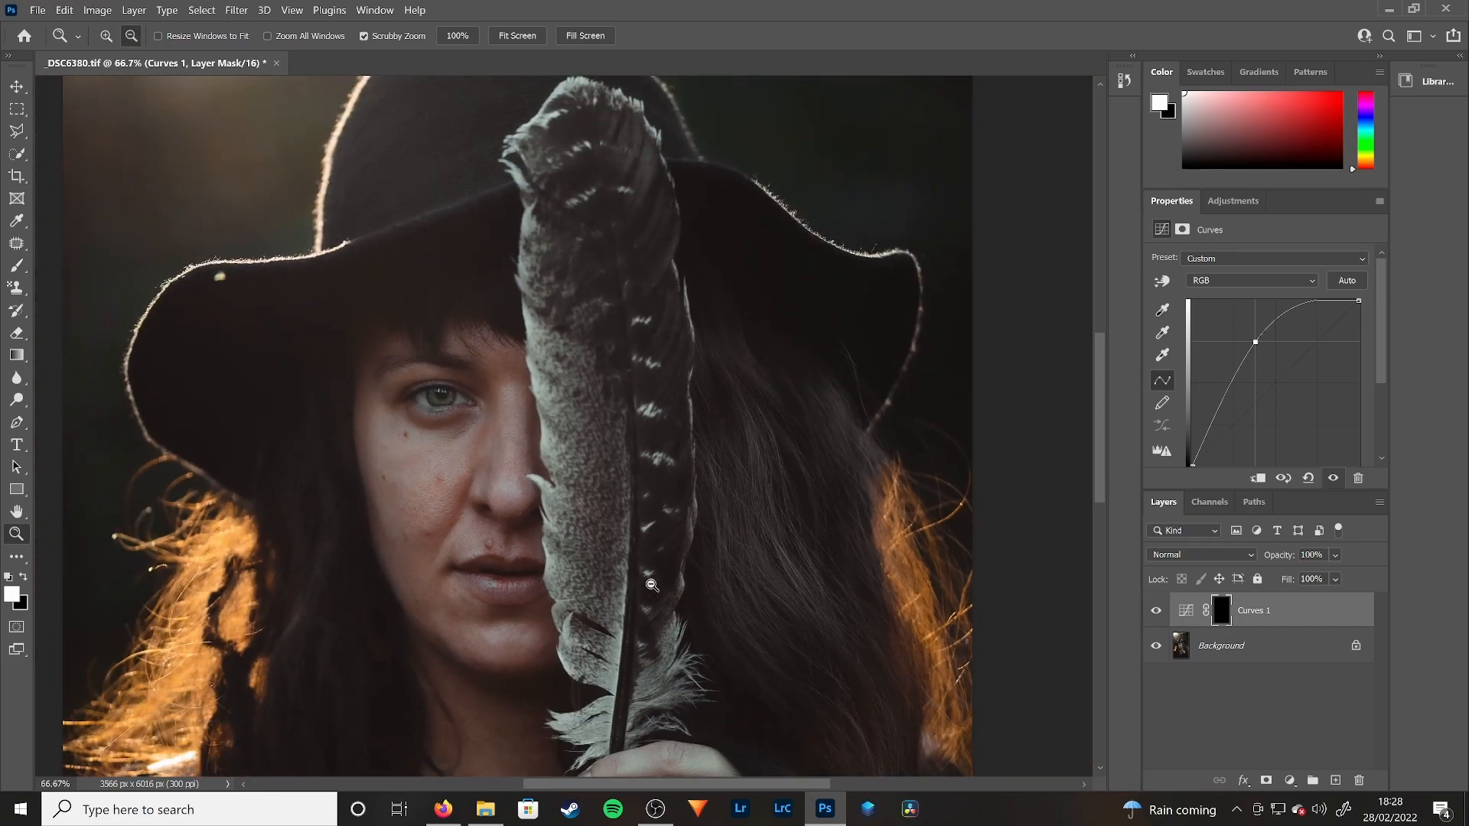
pyautogui.click(1157, 612)
pyautogui.click(1156, 615)
pyautogui.click(1157, 617)
pyautogui.click(1157, 617)
pyautogui.click(1157, 617)
# Step: Place the Curves adjustment layer in a new group with the default settings and add a white layer mask to the group
pyautogui.click(107, 35)
pyautogui.moveTo(417, 403); pyautogui.dragTo(422, 404)
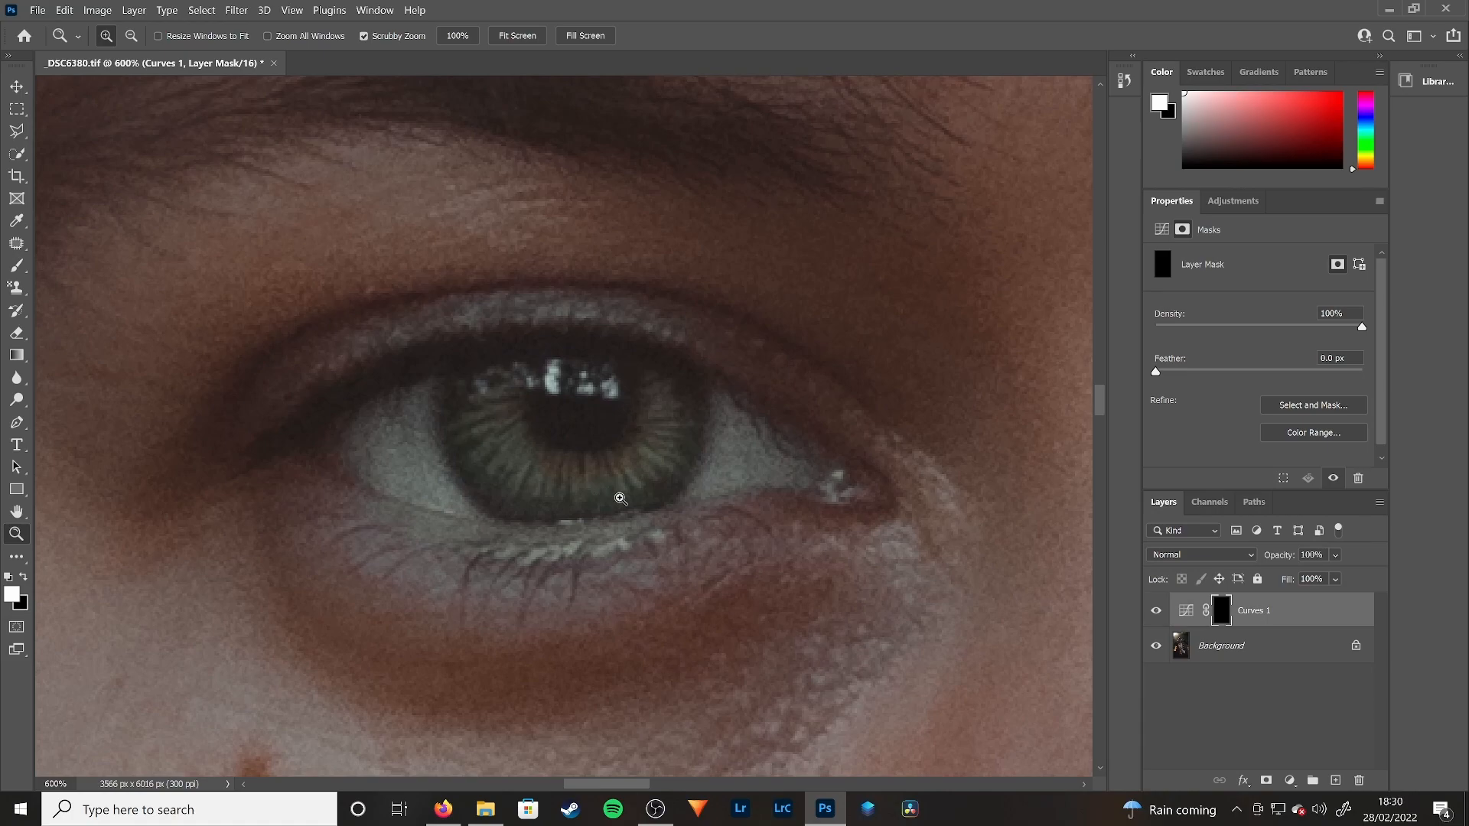
pyautogui.click(17, 266)
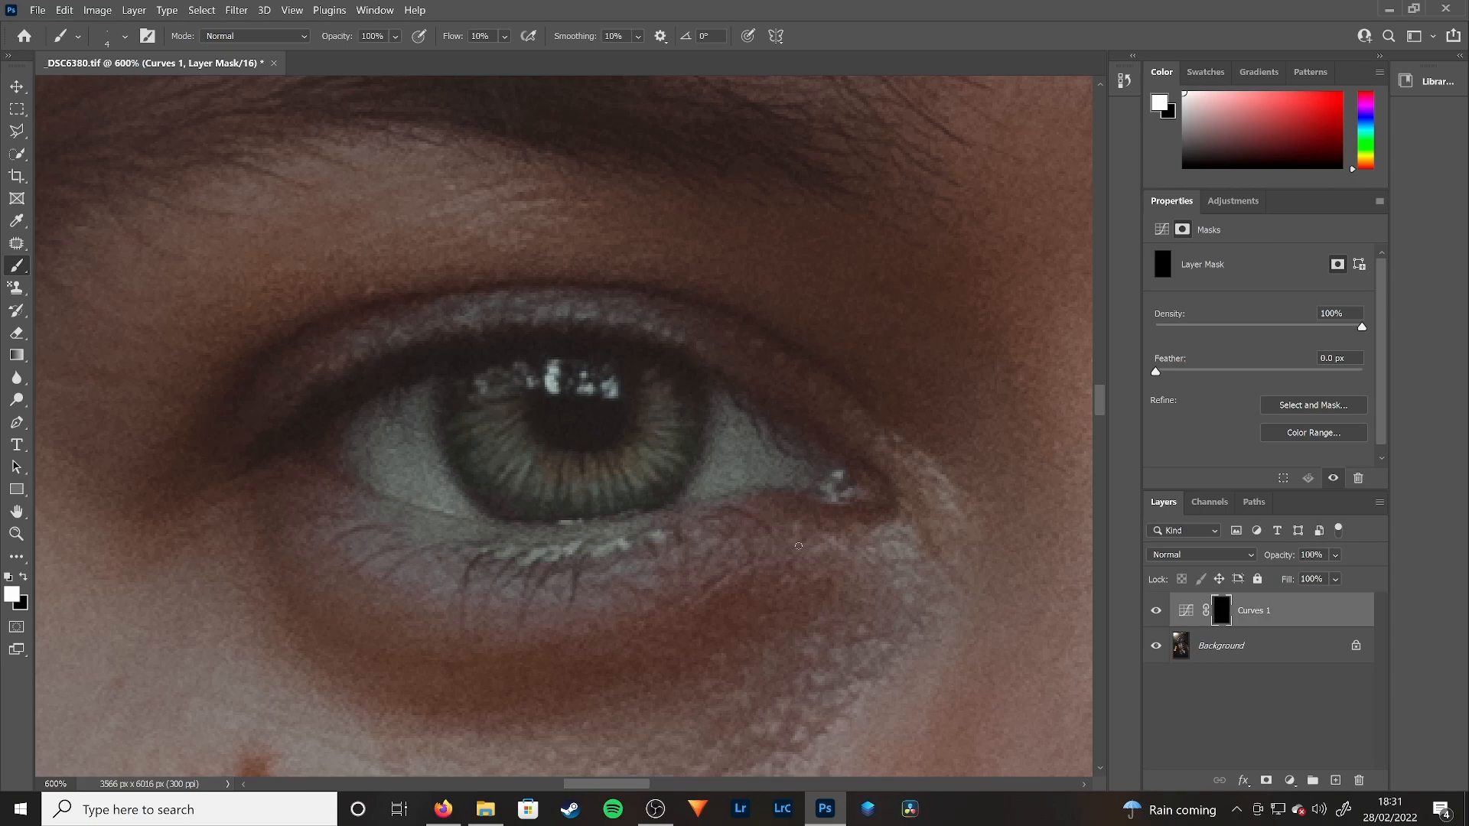
pyautogui.rightClick(1295, 618)
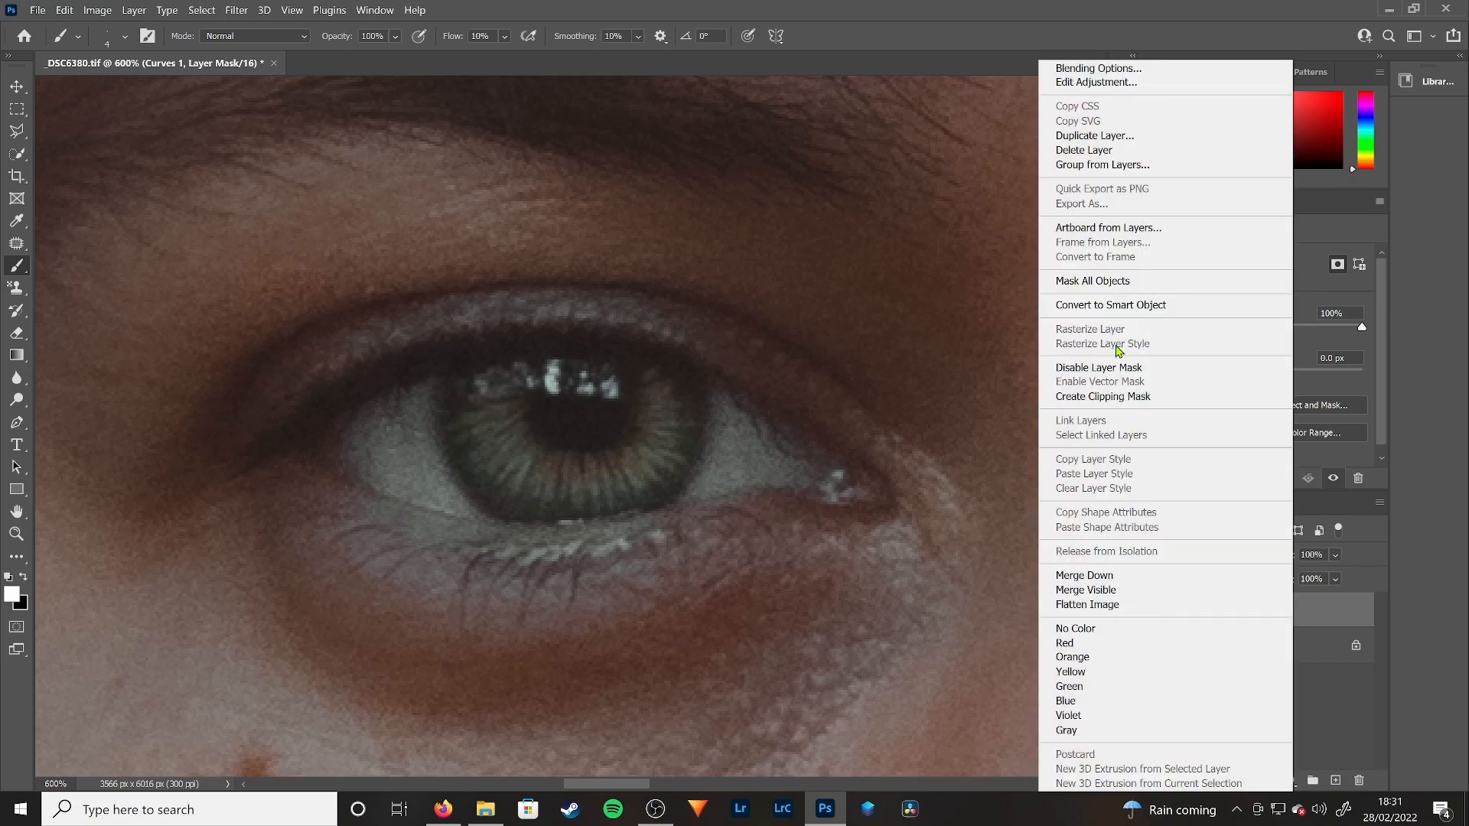
pyautogui.click(1102, 164)
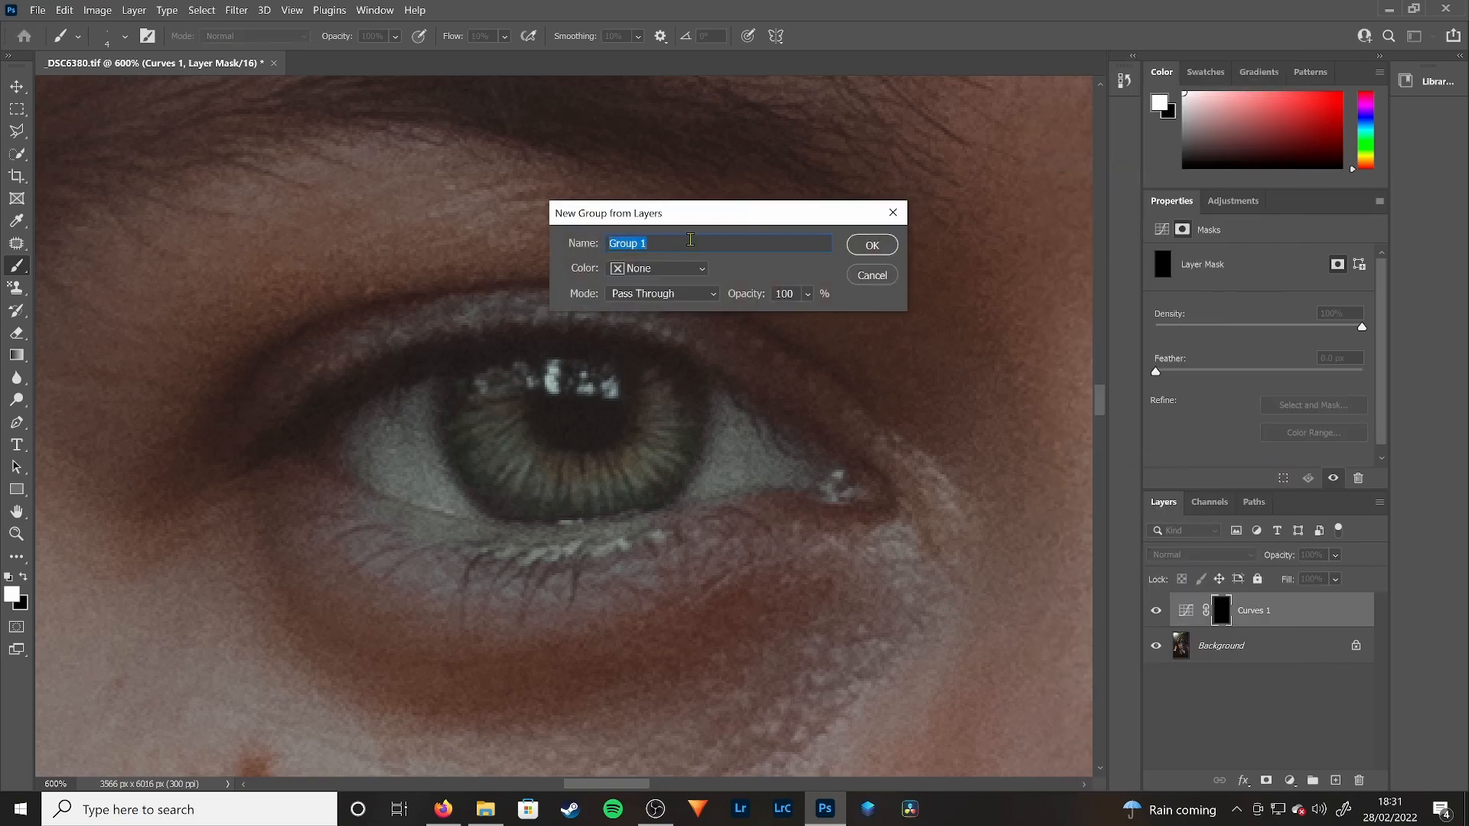
pyautogui.click(862, 251)
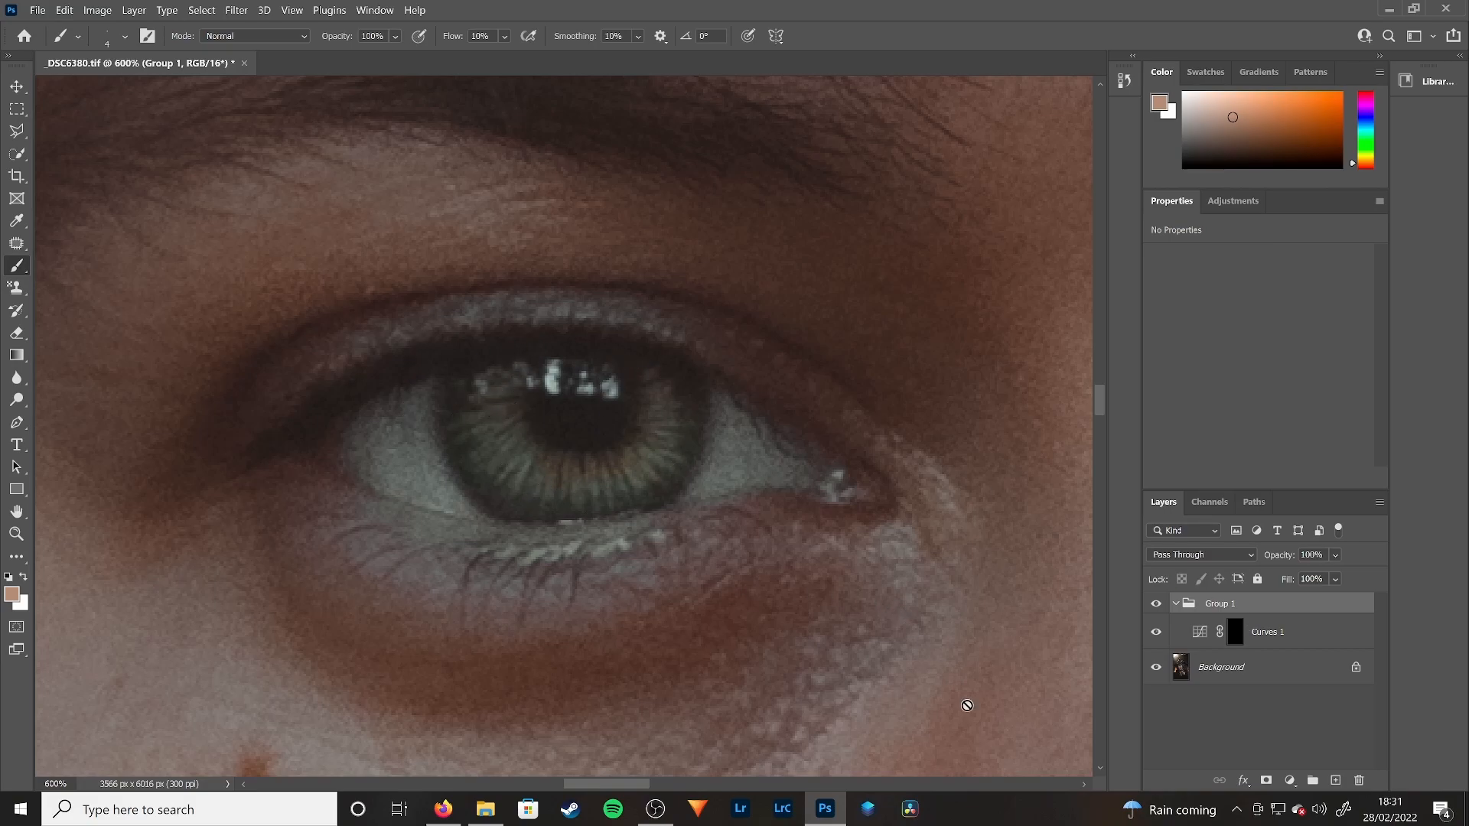
pyautogui.click(1267, 782)
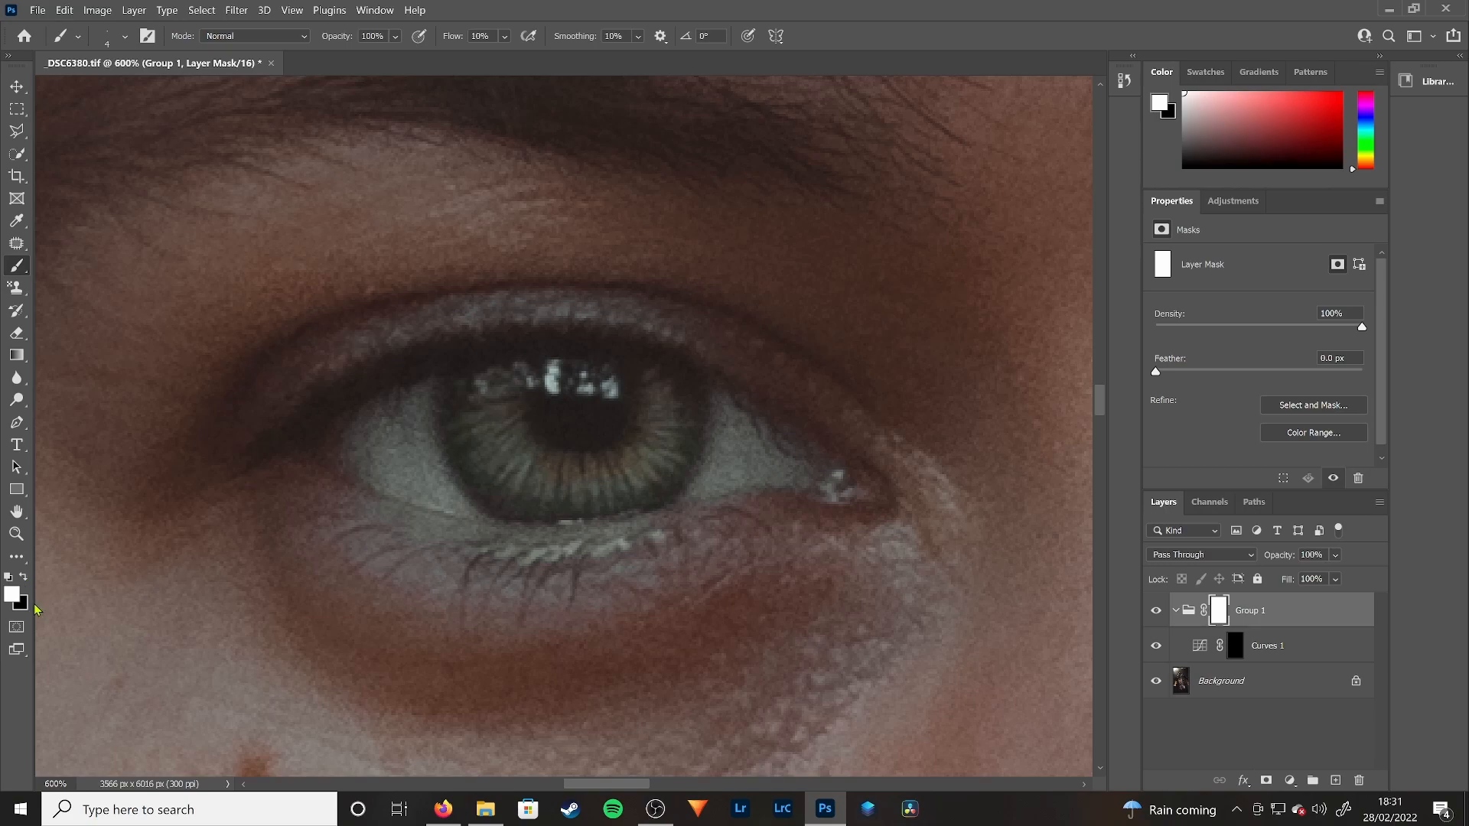
# Step: Paint black on the group mask across the upper part of the iris with a 56 px soft brush to reduce the brightening
pyautogui.click(26, 580)
pyautogui.click(16, 221)
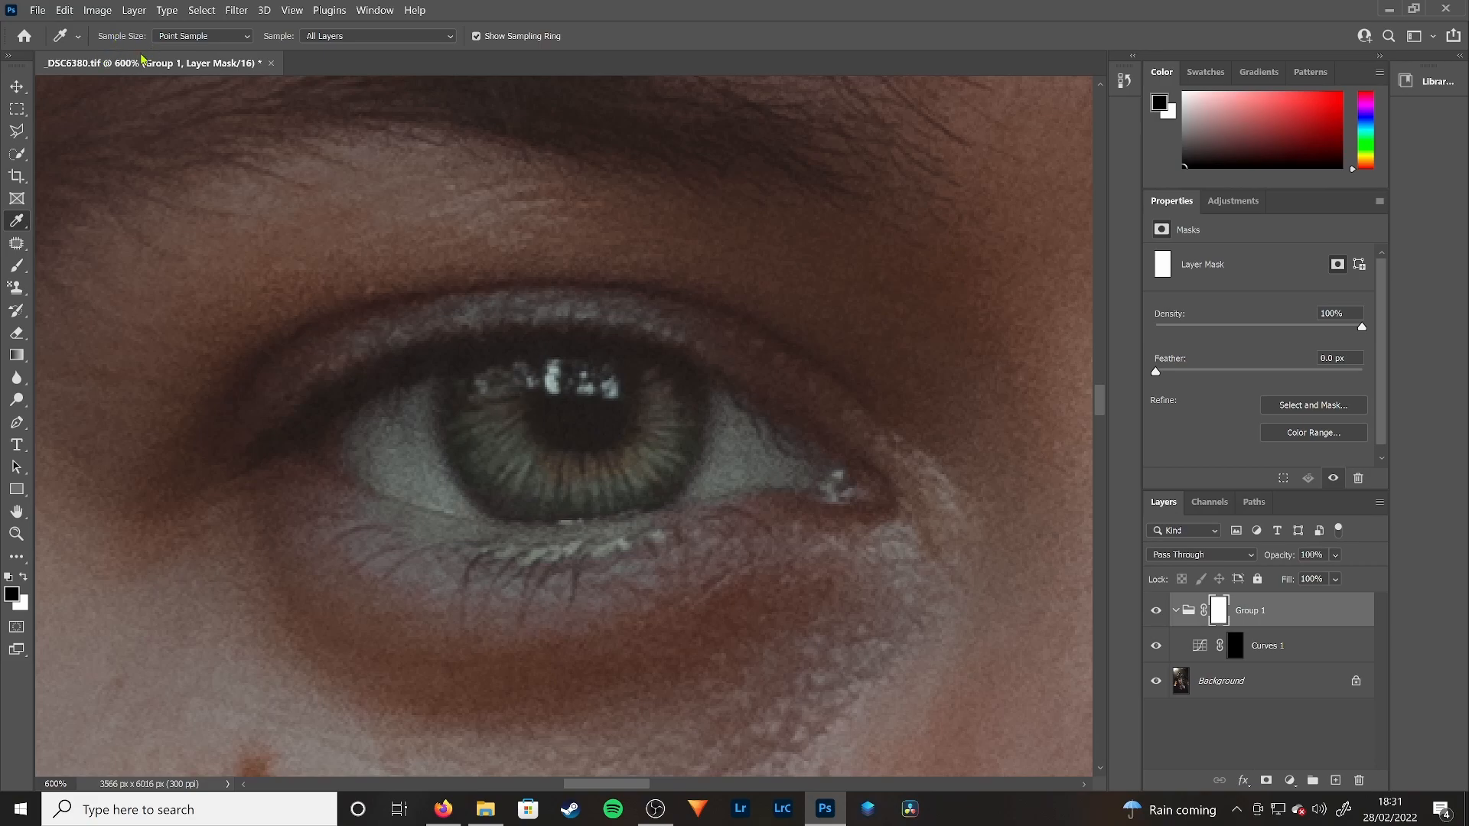
pyautogui.click(16, 266)
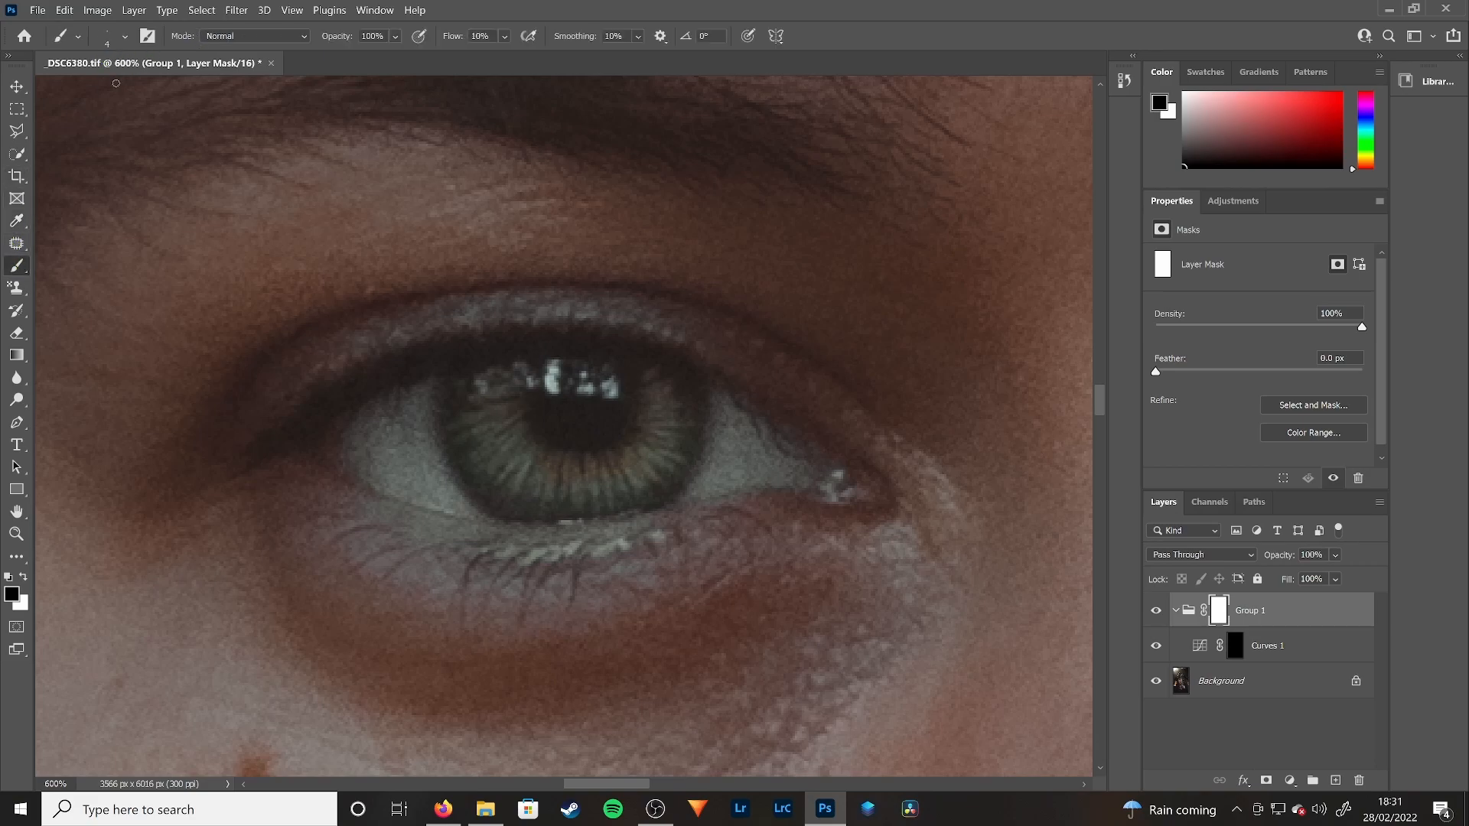
pyautogui.click(126, 37)
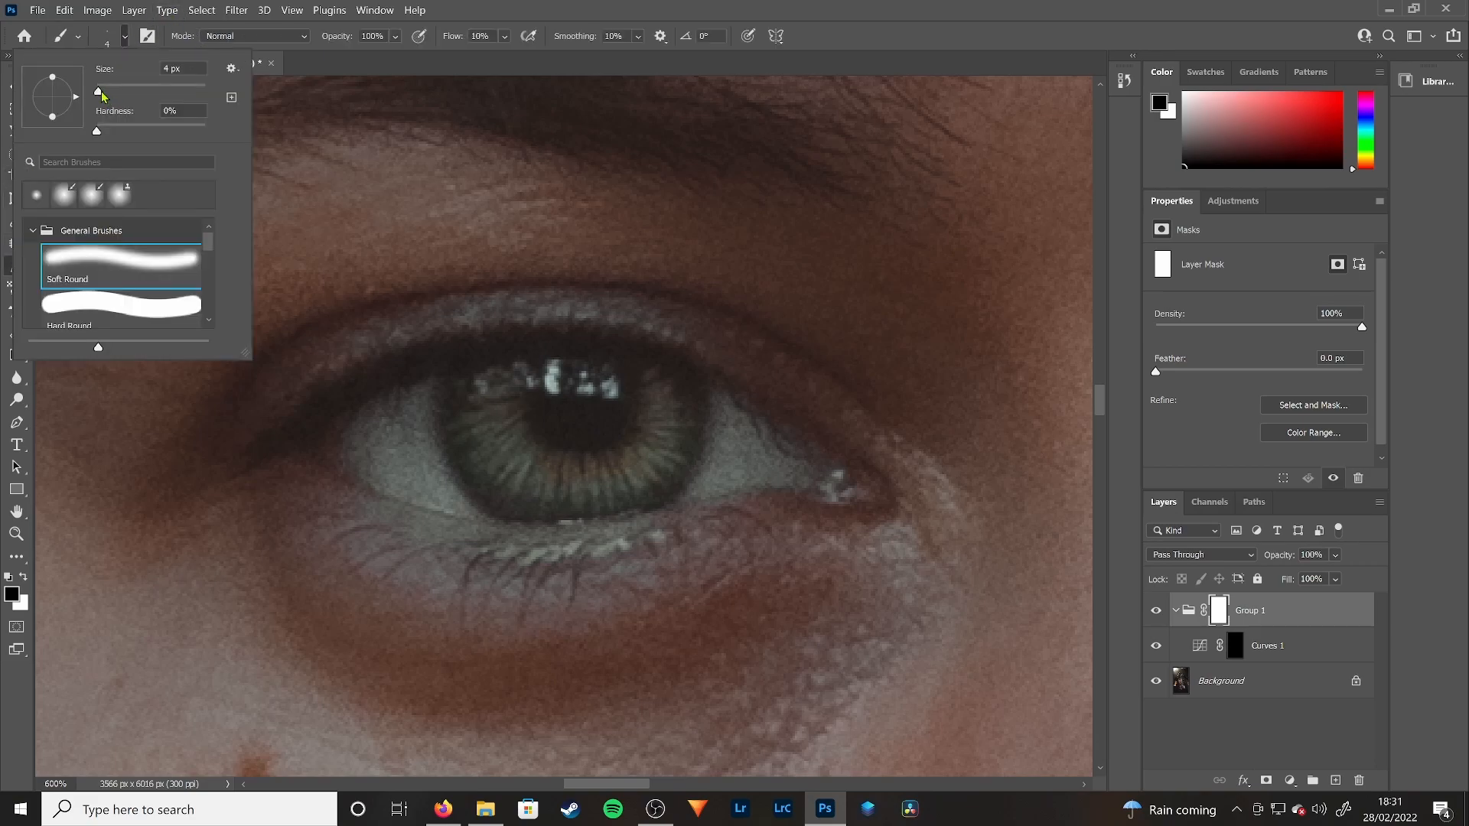
pyautogui.moveTo(100, 92)
pyautogui.mouseDown()
pyautogui.moveTo(144, 92)
pyautogui.moveTo(126, 93)
pyautogui.mouseUp()
pyautogui.click(671, 343)
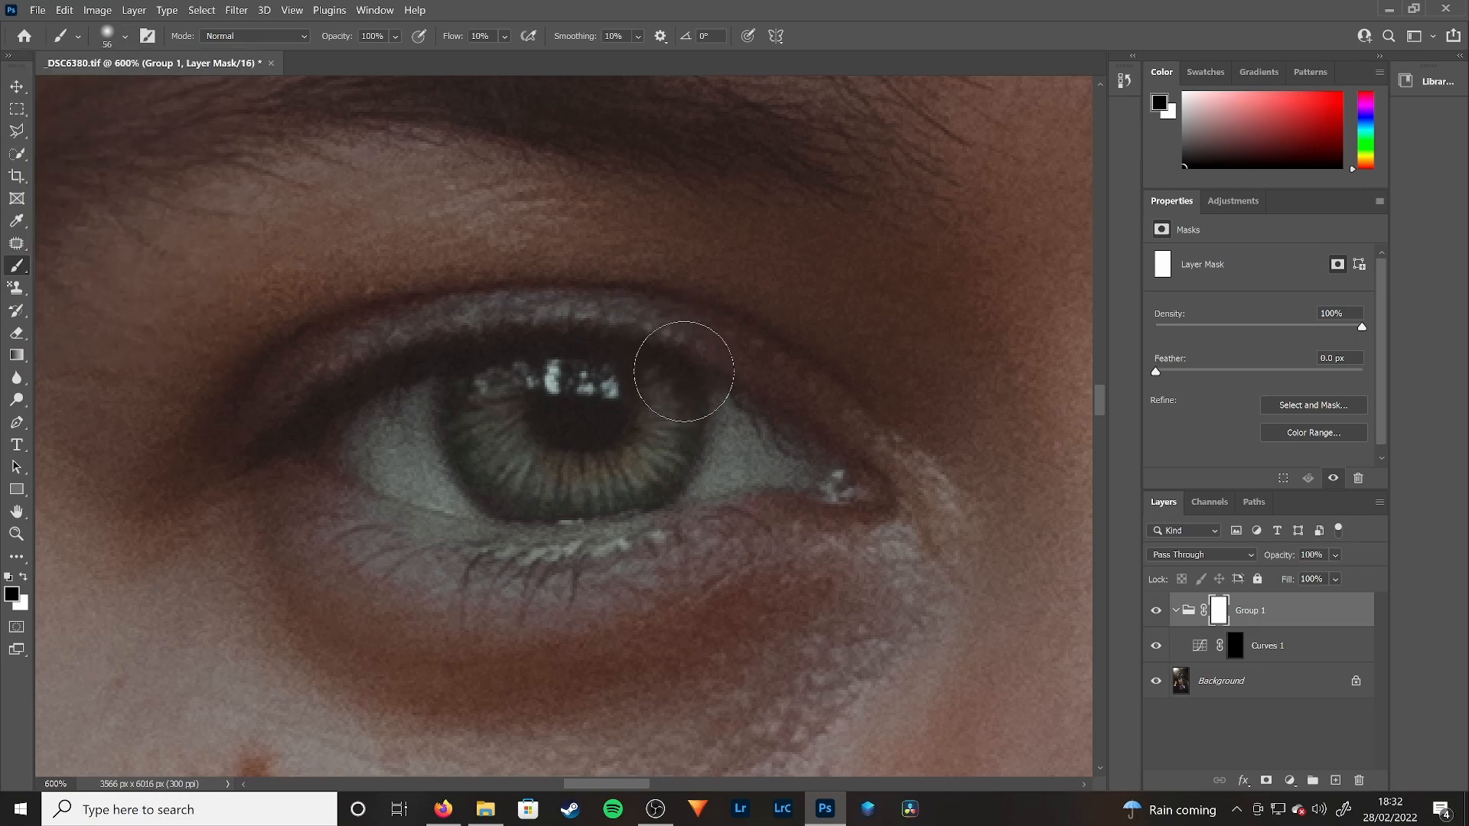
pyautogui.moveTo(449, 382)
pyautogui.mouseDown()
pyautogui.moveTo(485, 389)
pyautogui.moveTo(464, 377)
pyautogui.moveTo(419, 424)
pyautogui.moveTo(446, 515)
pyautogui.moveTo(475, 541)
pyautogui.moveTo(538, 552)
pyautogui.moveTo(613, 557)
pyautogui.moveTo(676, 532)
pyautogui.moveTo(732, 459)
pyautogui.moveTo(722, 384)
pyautogui.mouseUp()
pyautogui.moveTo(420, 377)
pyautogui.mouseDown()
pyautogui.moveTo(452, 509)
pyautogui.moveTo(525, 543)
pyautogui.moveTo(666, 534)
pyautogui.moveTo(718, 421)
pyautogui.moveTo(716, 361)
pyautogui.moveTo(723, 372)
pyautogui.moveTo(592, 361)
pyautogui.moveTo(437, 337)
pyautogui.mouseUp()
# Step: Examine the retouched eye within the whole face and in close-up
pyautogui.click(17, 534)
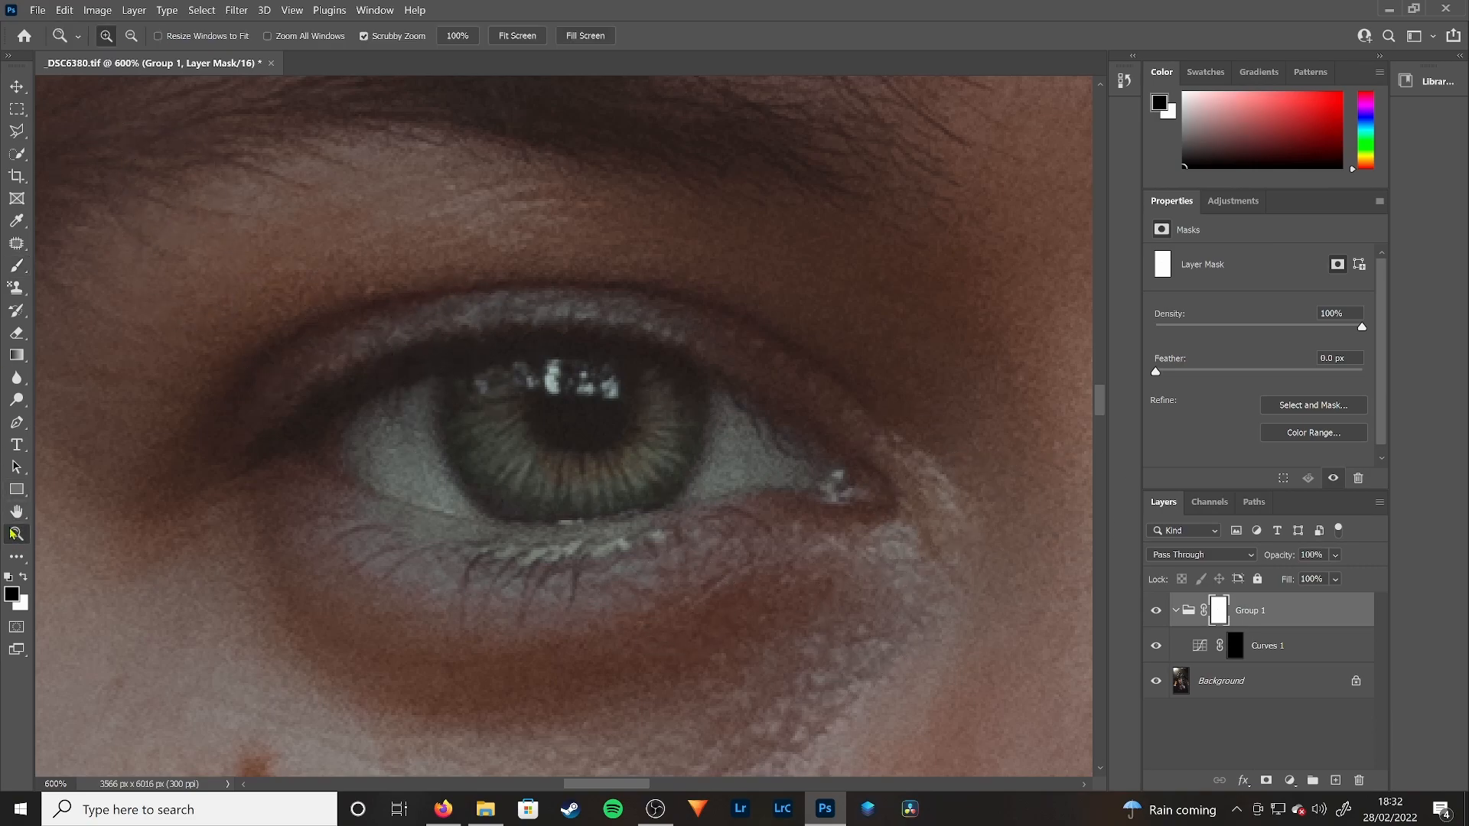
pyautogui.click(131, 35)
pyautogui.click(411, 396)
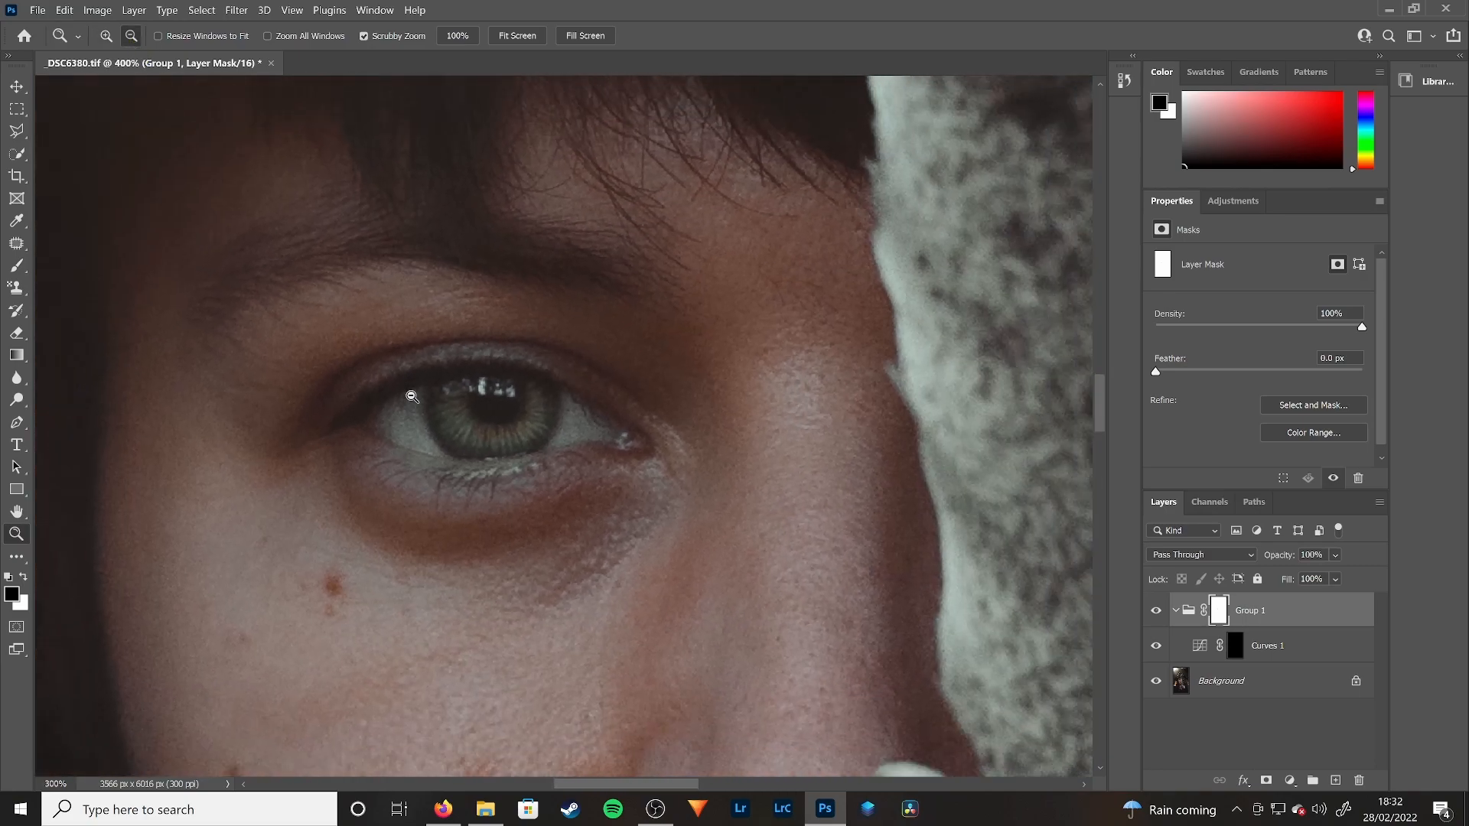
pyautogui.click(412, 396)
pyautogui.click(405, 440)
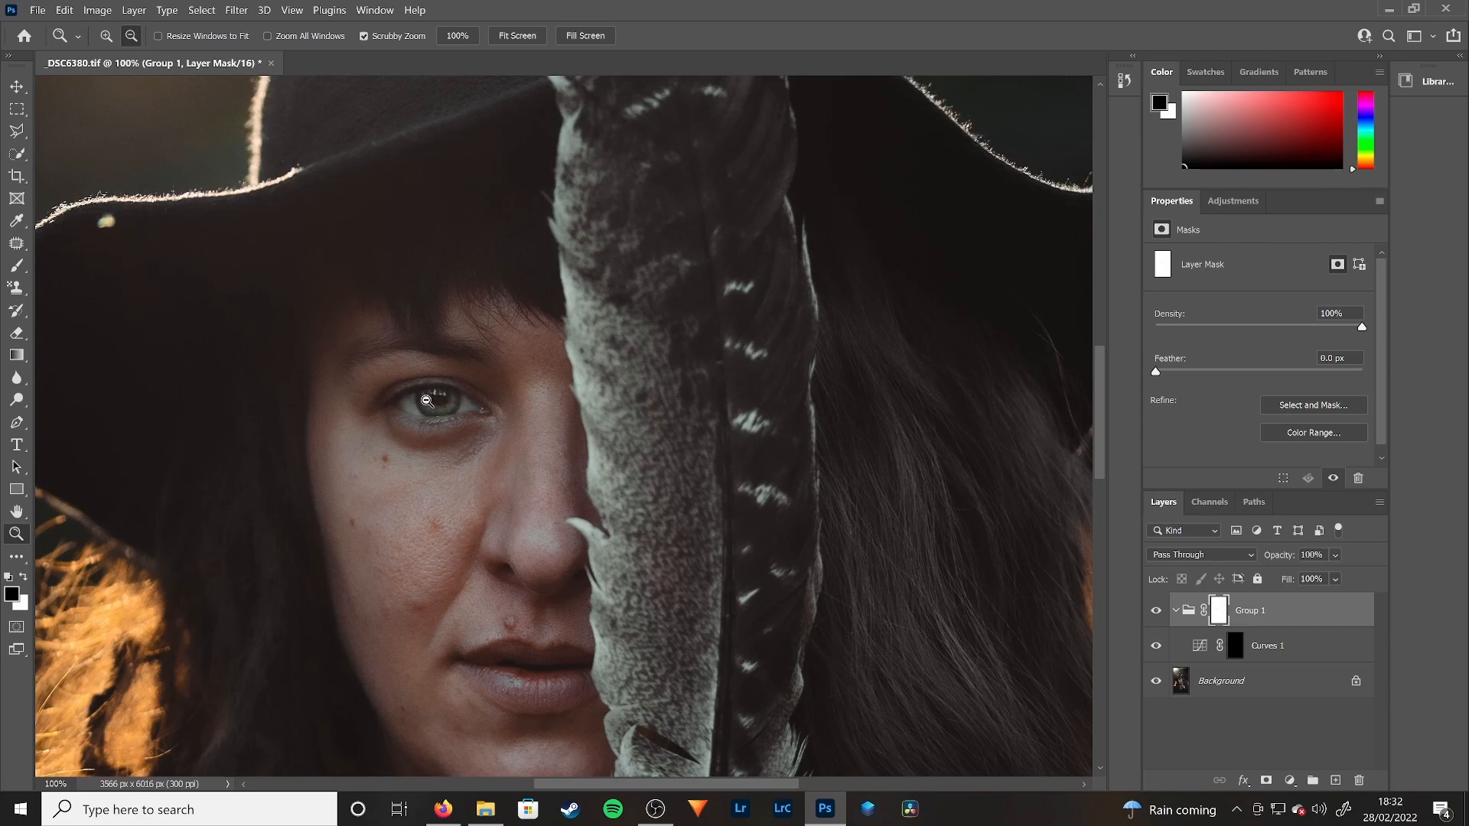
pyautogui.click(106, 35)
pyautogui.click(453, 403)
pyautogui.click(453, 405)
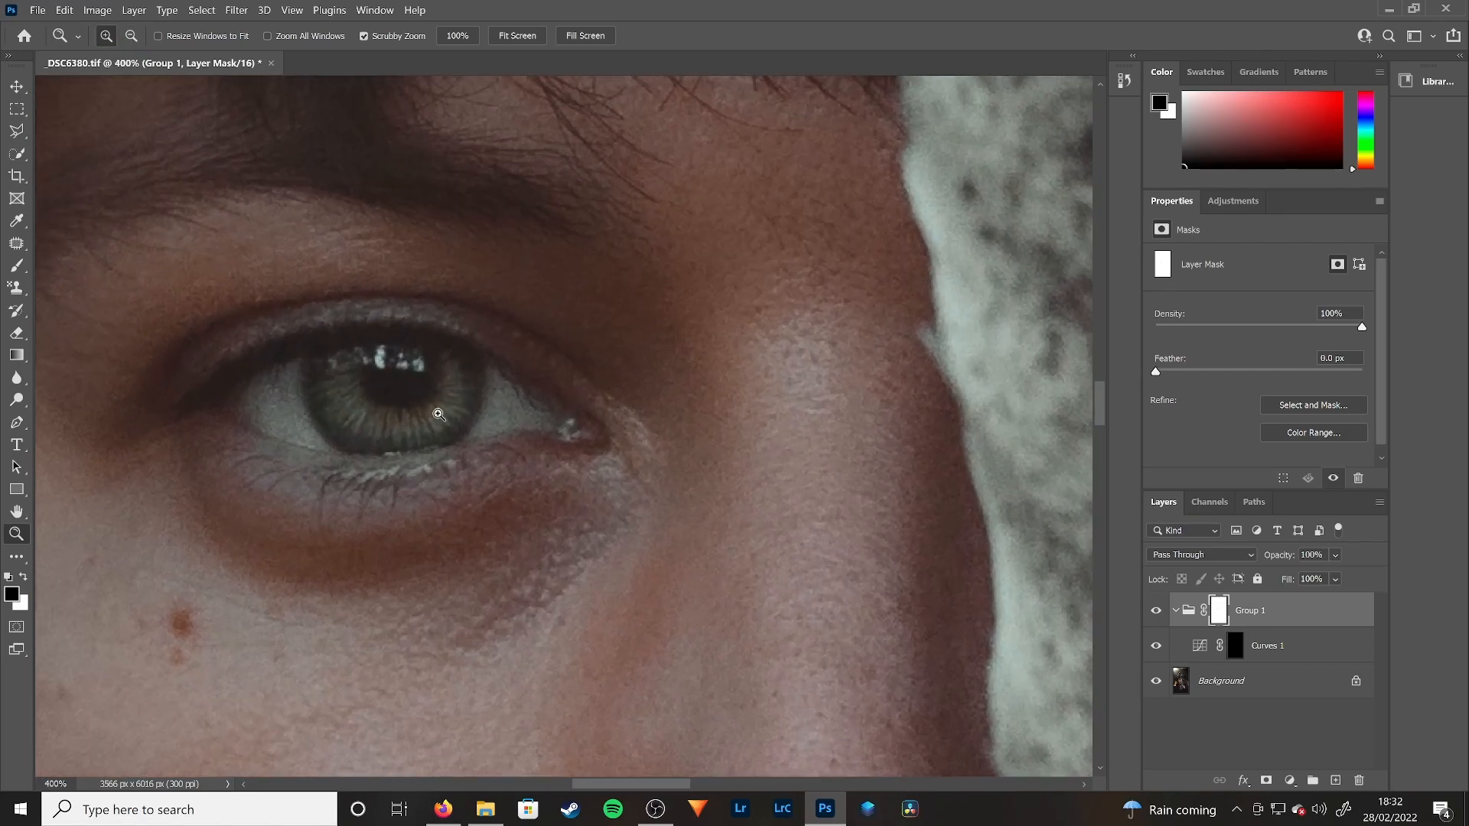
# Step: Inspect the softened iris brightening at 500% magnification and check how the eye sits within the wider portrait
pyautogui.click(408, 400)
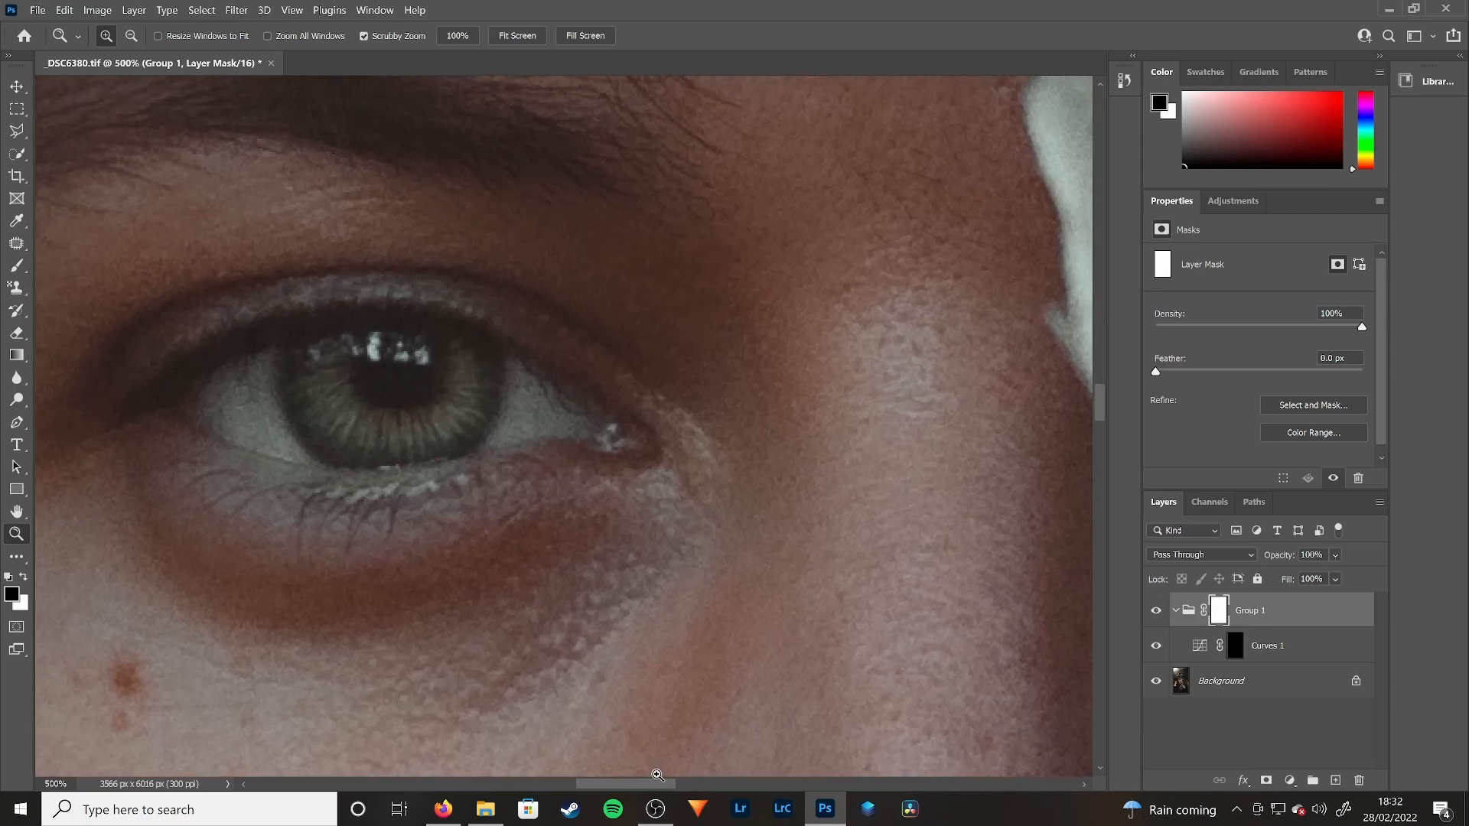
pyautogui.moveTo(662, 786); pyautogui.dragTo(645, 786)
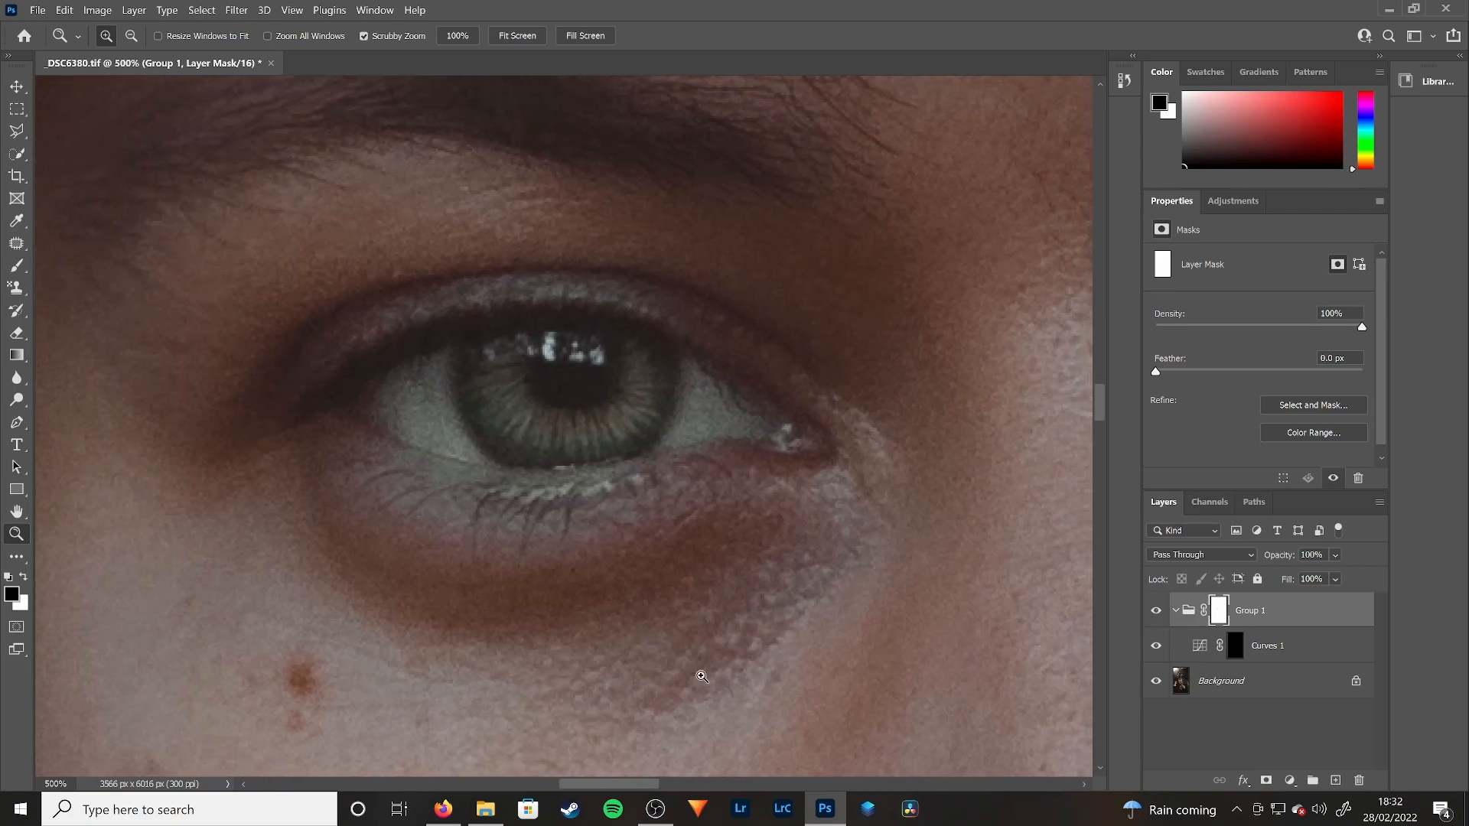
pyautogui.click(18, 266)
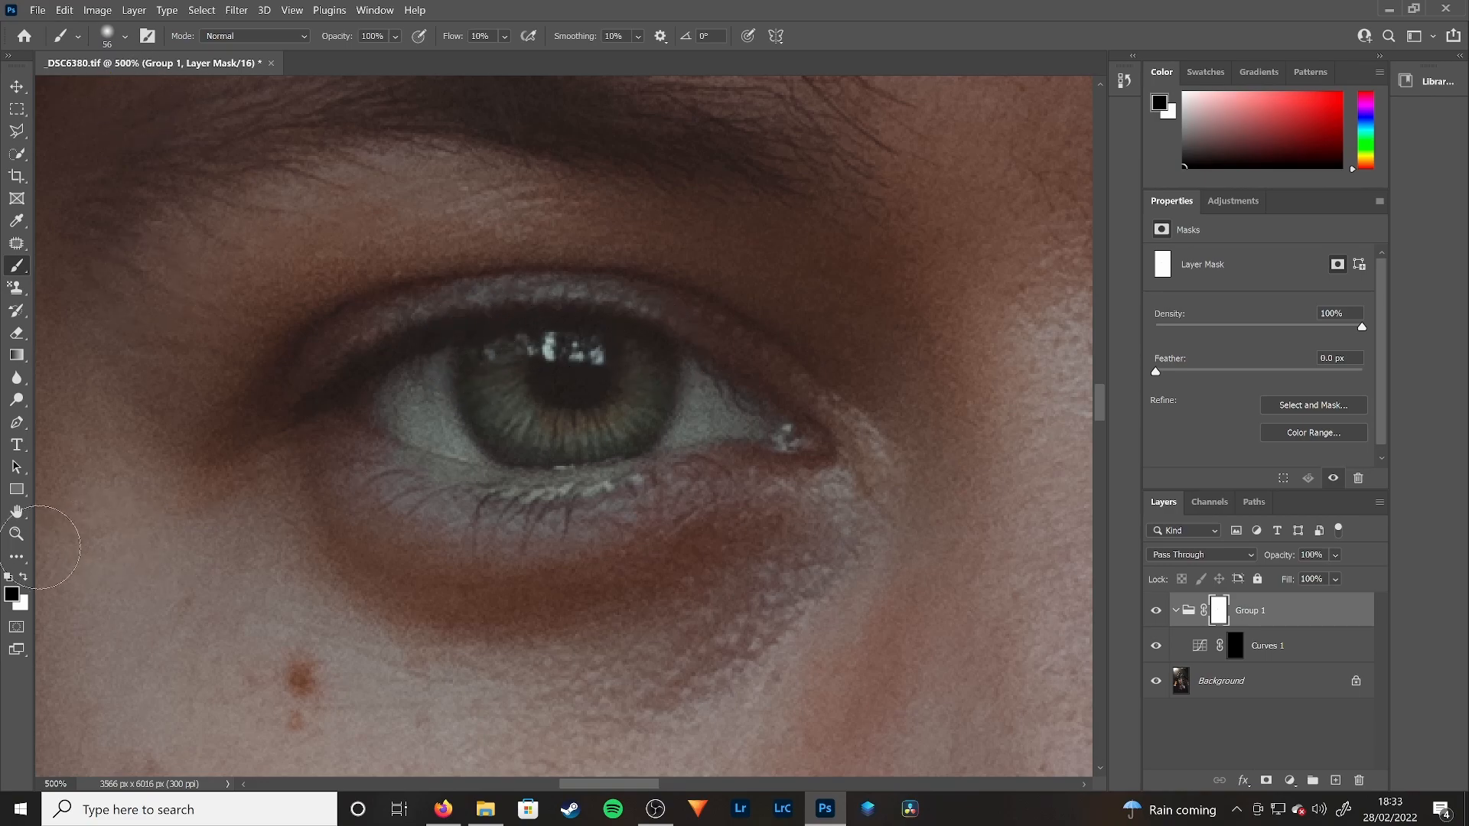
pyautogui.click(17, 533)
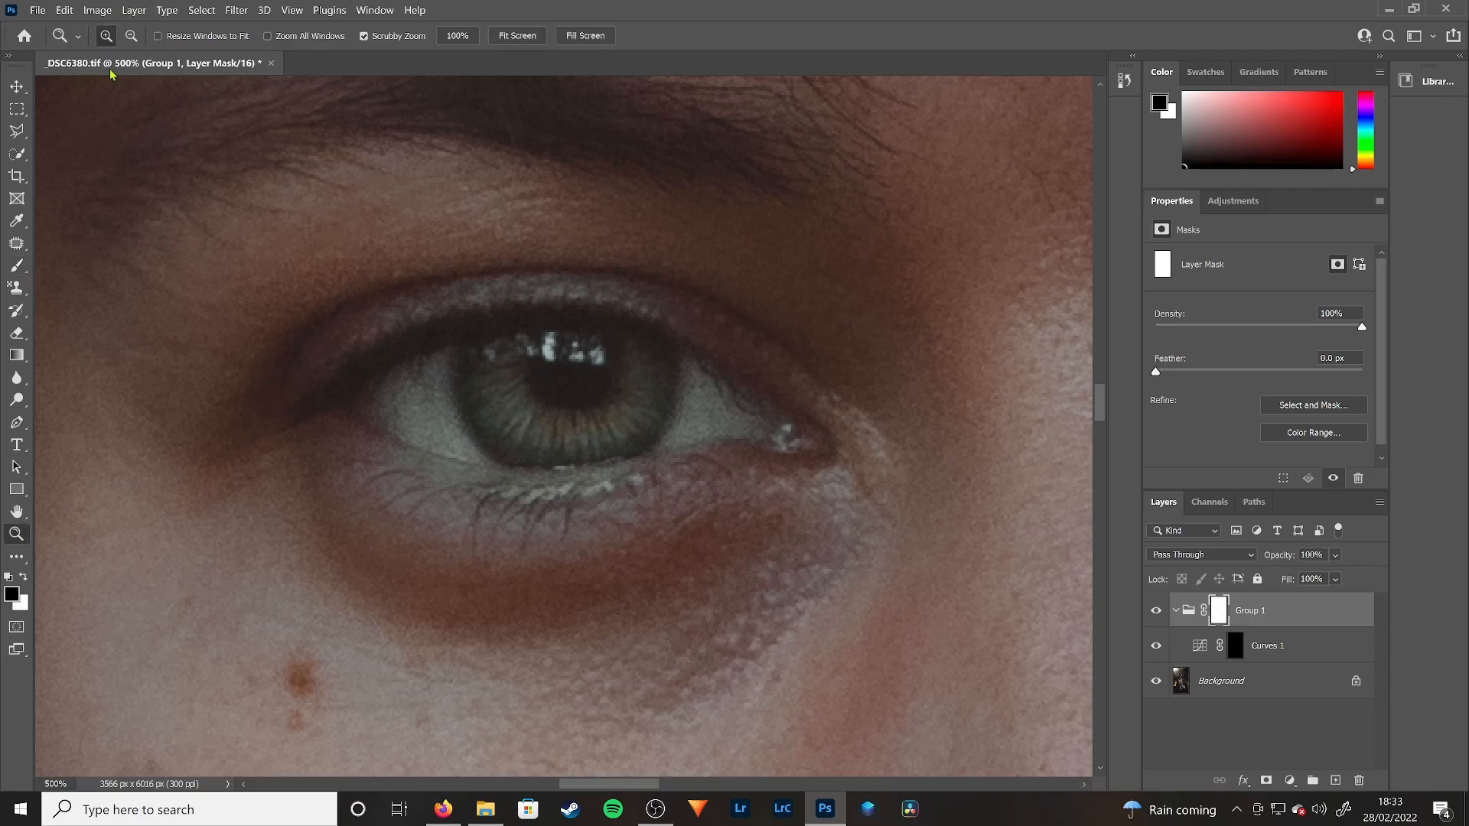
pyautogui.click(131, 36)
pyautogui.click(557, 385)
pyautogui.click(558, 387)
pyautogui.click(558, 388)
pyautogui.click(558, 387)
pyautogui.click(557, 387)
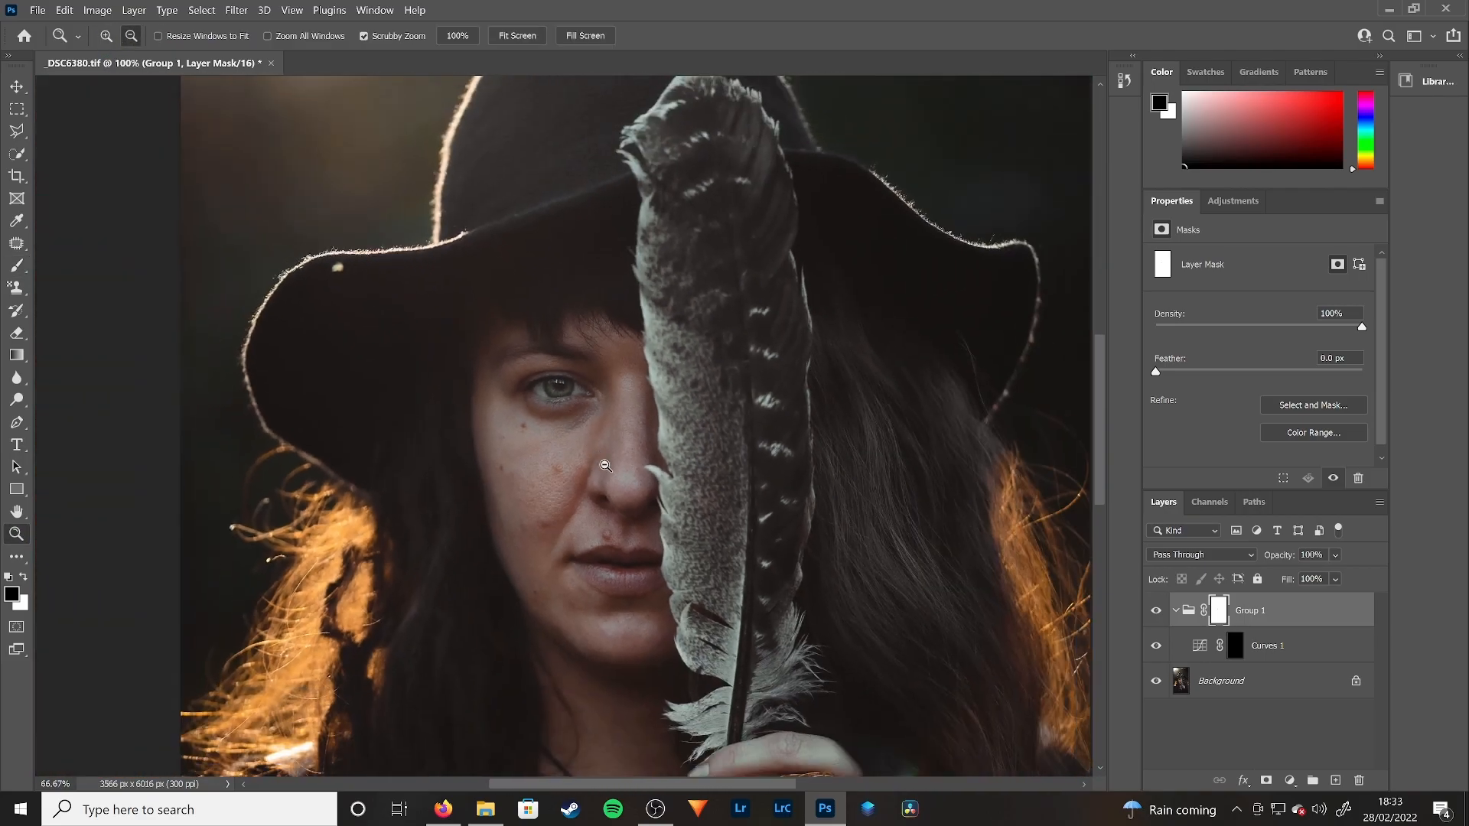
# Step: Compare the original Background layer alone with the complete retouch at 100% magnification to judge the eye enhancement
pyautogui.click(107, 36)
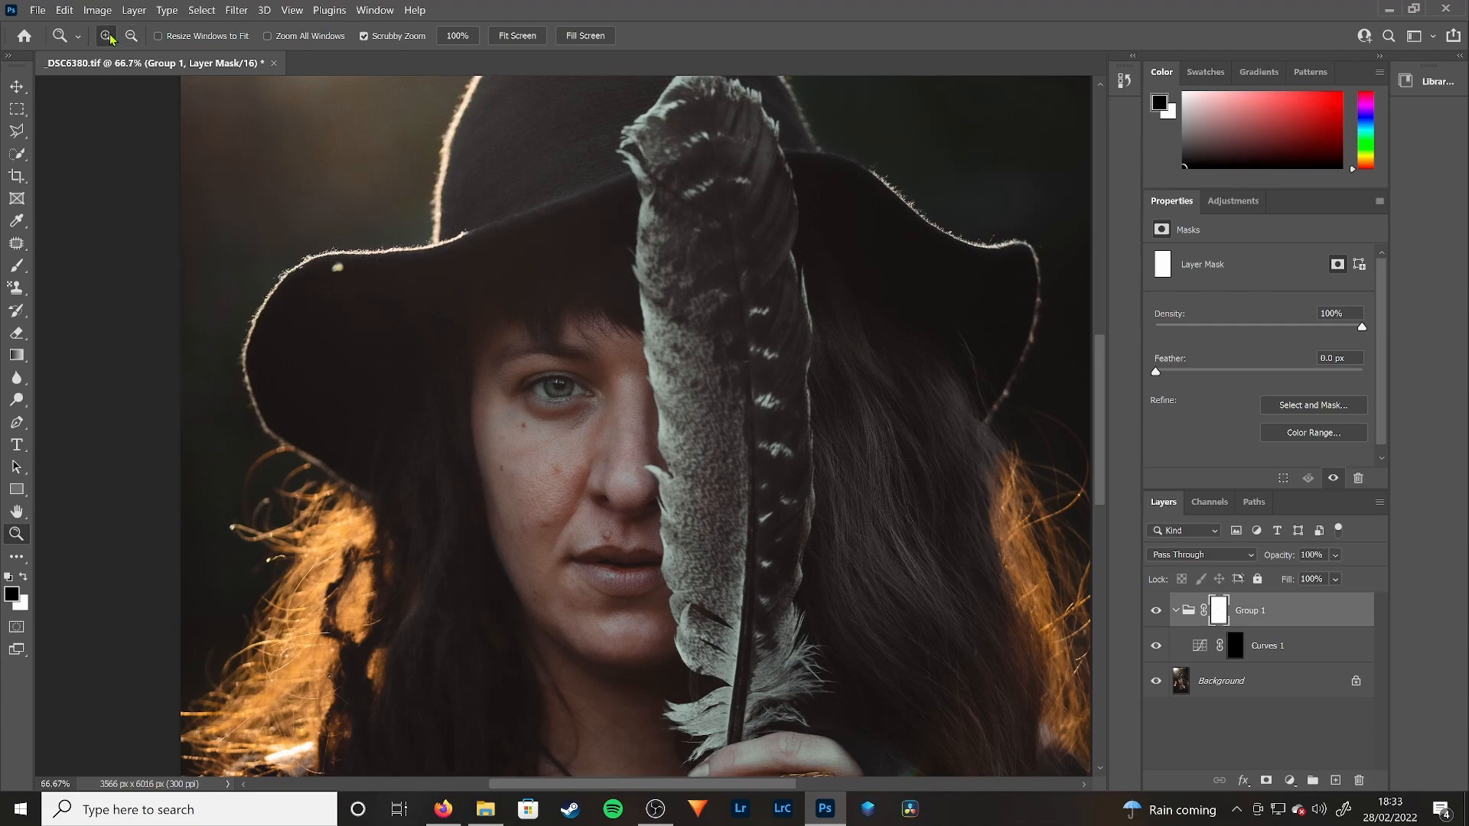
pyautogui.click(541, 396)
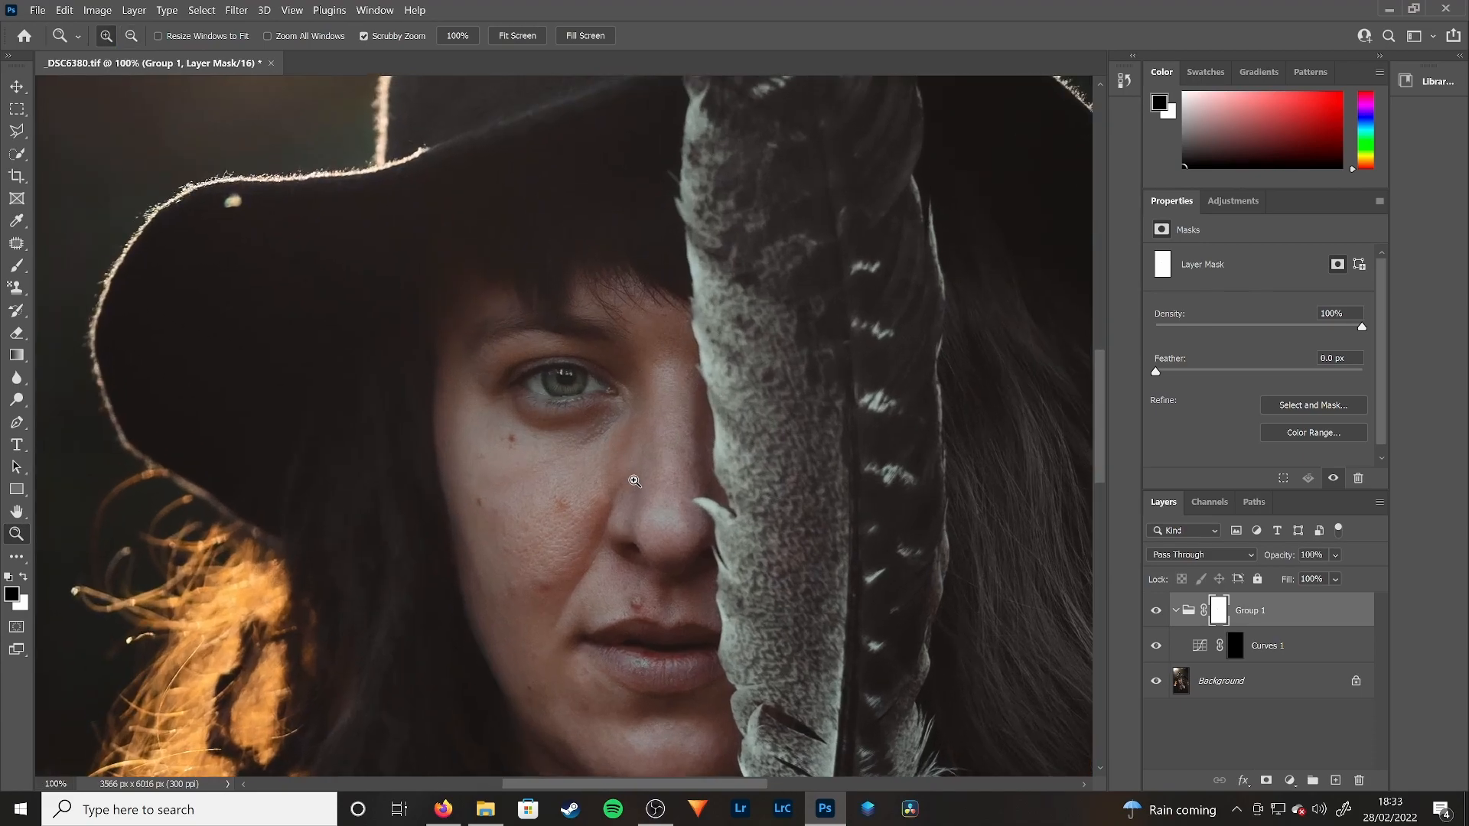
pyautogui.press('alt')
pyautogui.keyDown('alt'); pyautogui.click(1156, 682); pyautogui.keyUp('alt')
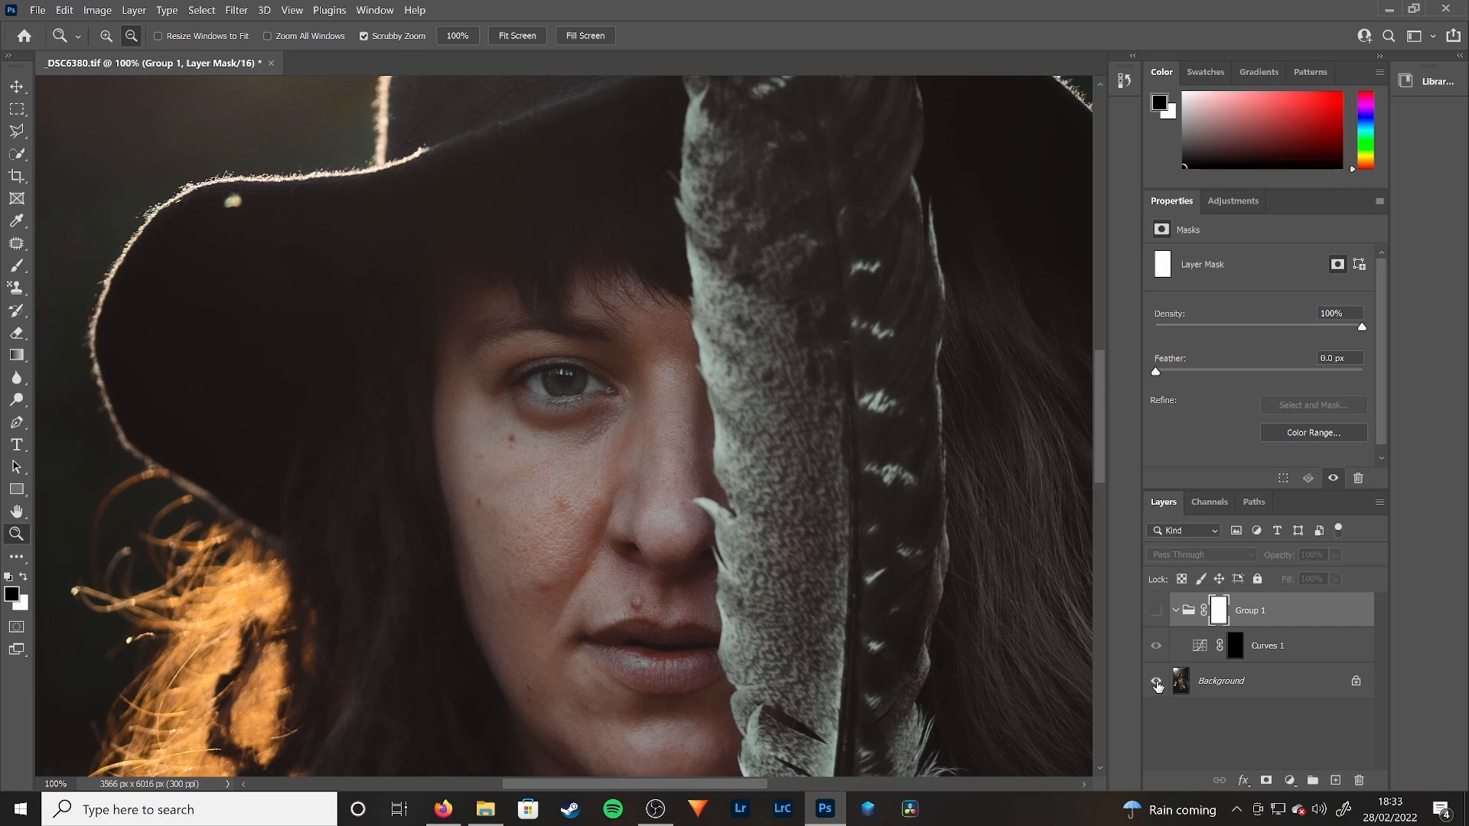
pyautogui.keyDown('alt'); pyautogui.click(1157, 682); pyautogui.keyUp('alt')
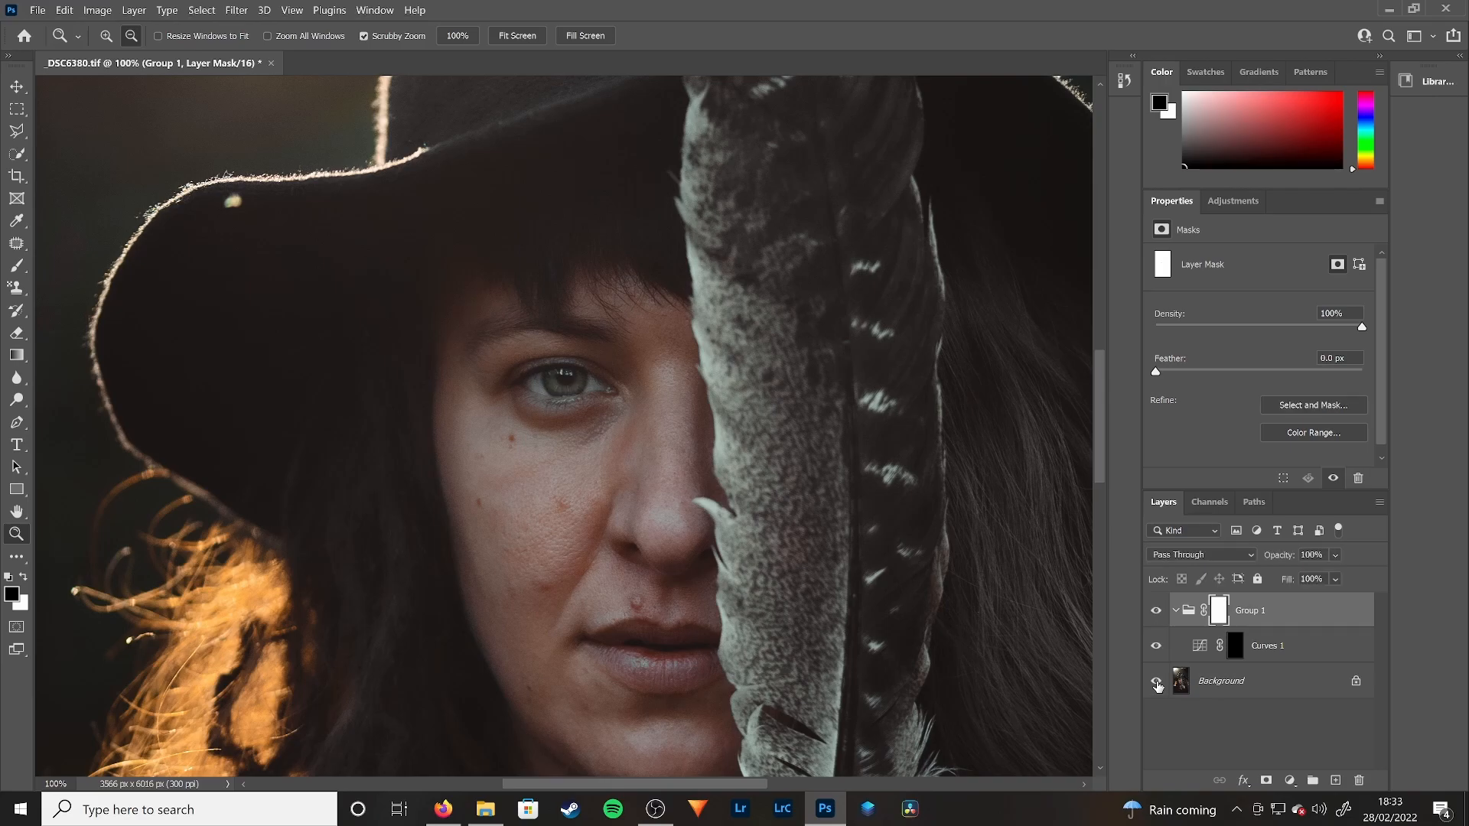
pyautogui.keyDown('alt'); pyautogui.click(1157, 684); pyautogui.keyUp('alt')
pyautogui.keyDown('alt'); pyautogui.click(1157, 684); pyautogui.keyUp('alt')
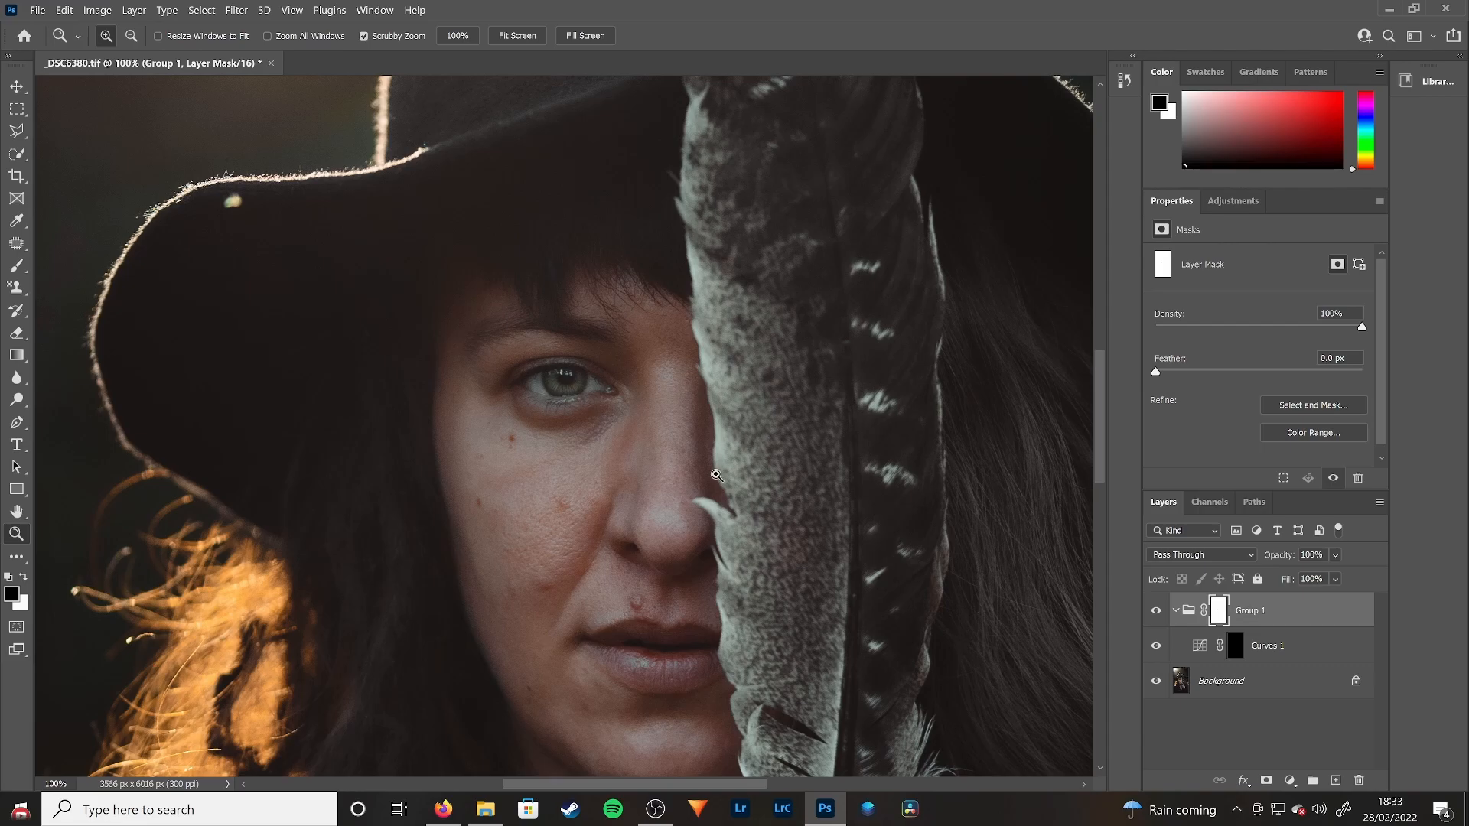
pyautogui.moveTo(1097, 428); pyautogui.dragTo(1098, 410)
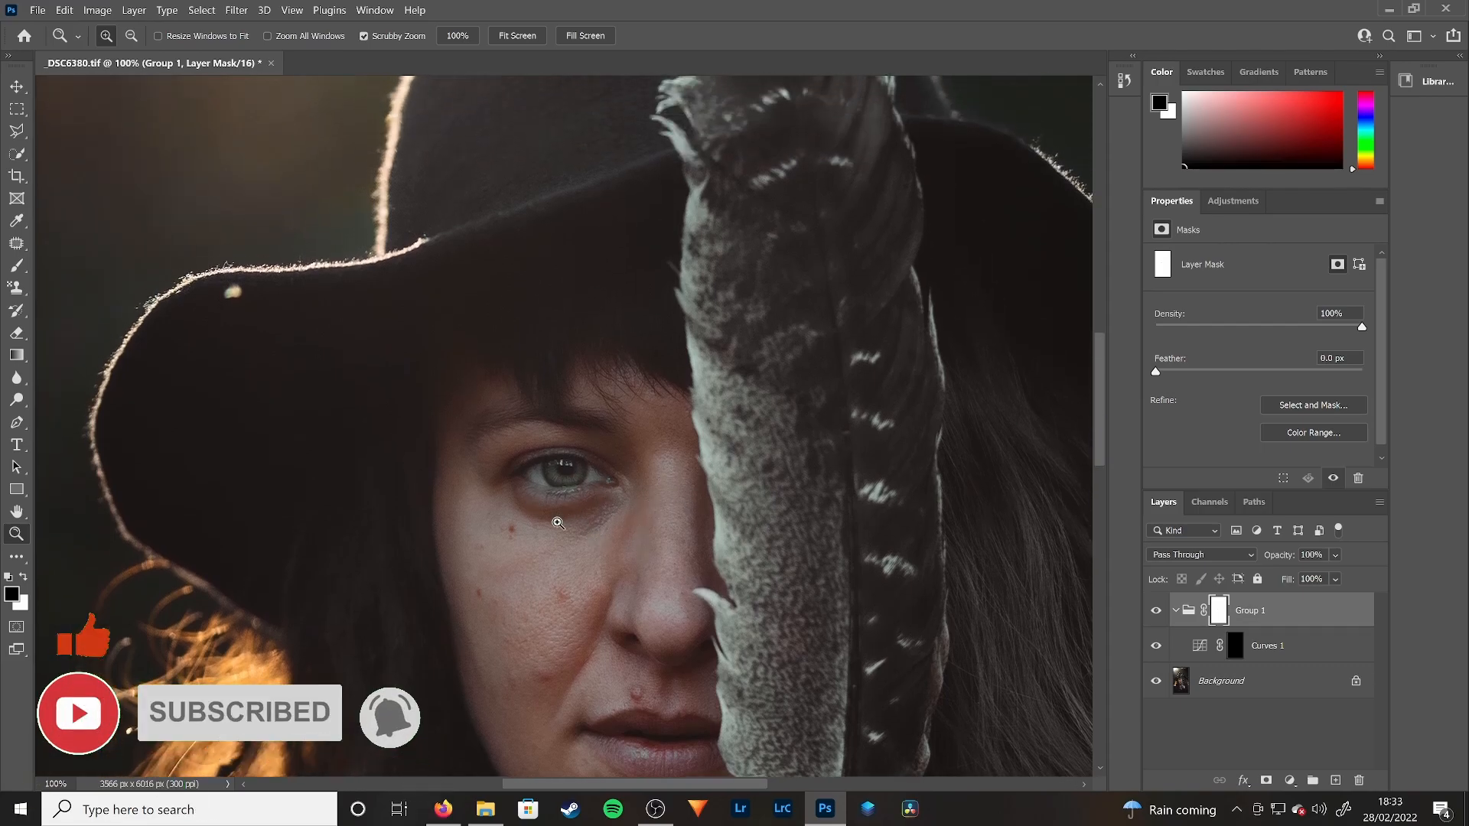
pyautogui.scroll(-1, 1100, 414)
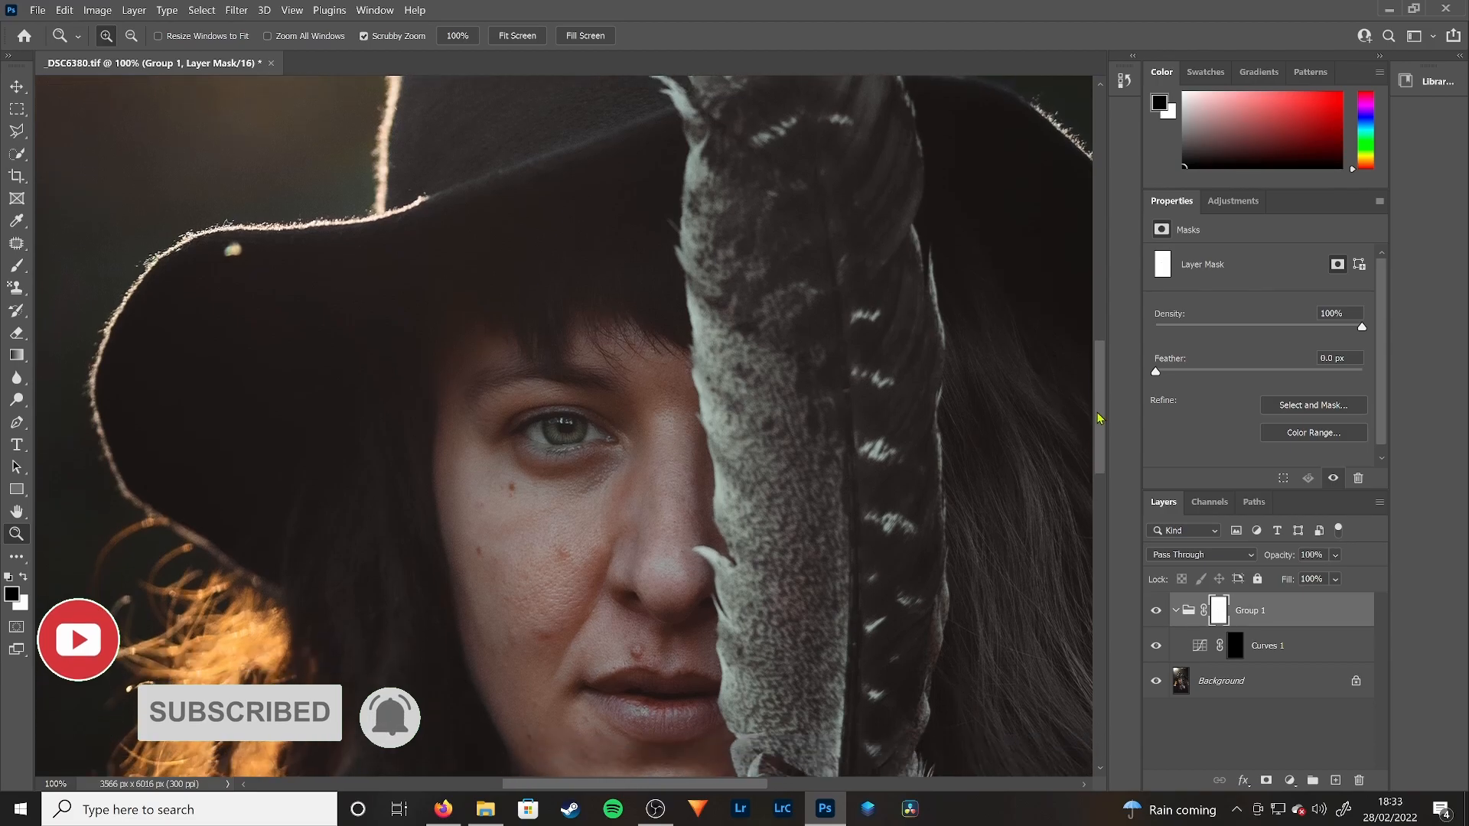